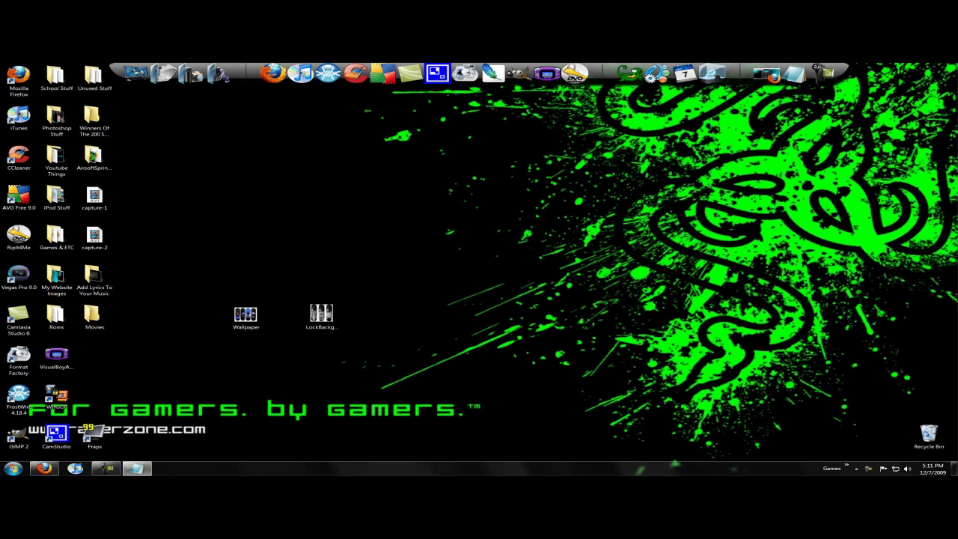
left_click(932, 469)
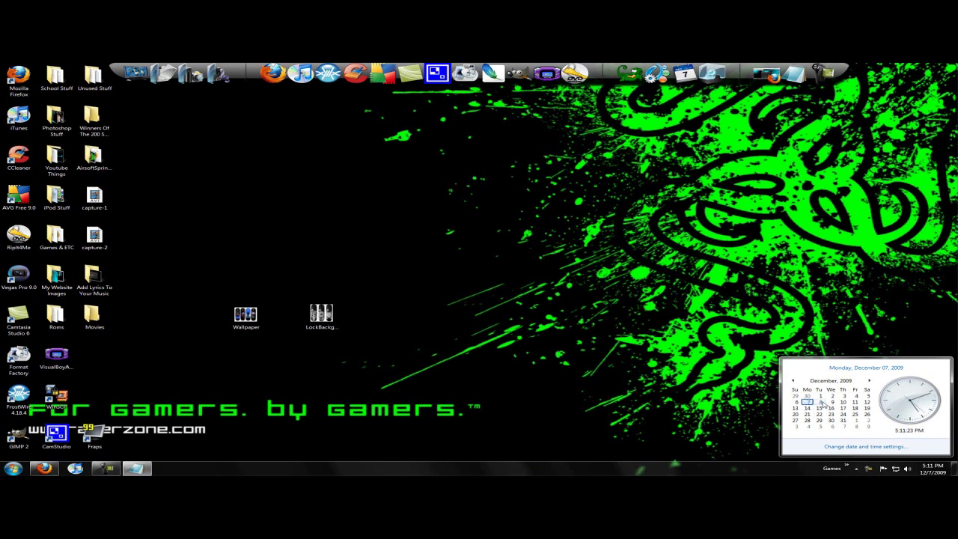
left_click(941, 473)
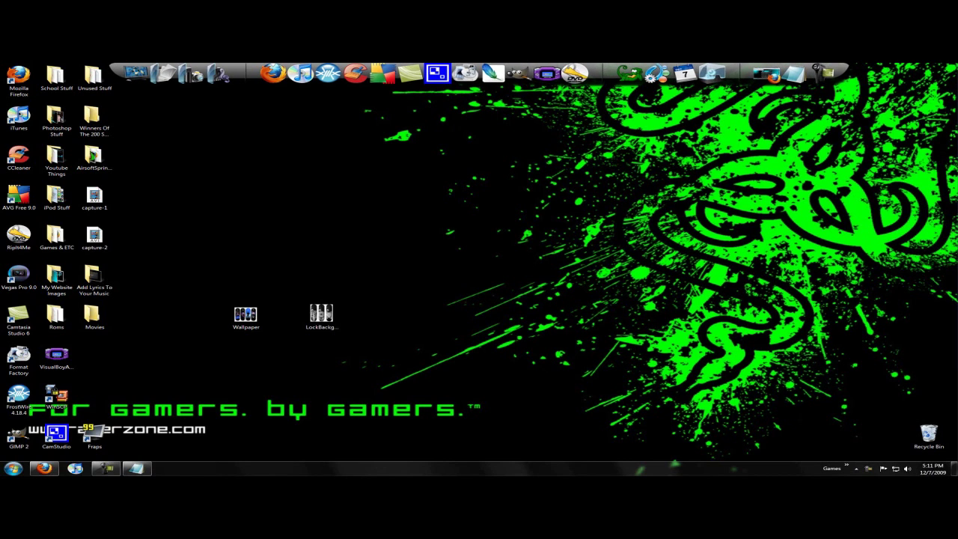
- Review the wallpaper and lock background sizes in the Theme Sizes notes and move the notes window aside
left_click(136, 468)
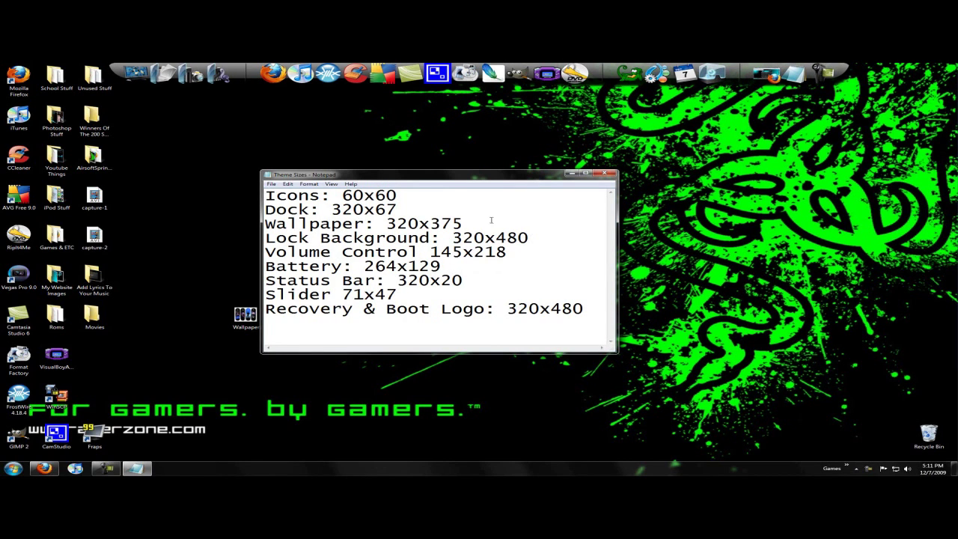
left_click_drag(530, 238, 263, 240)
left_click(530, 244)
left_click_drag(538, 239, 200, 217)
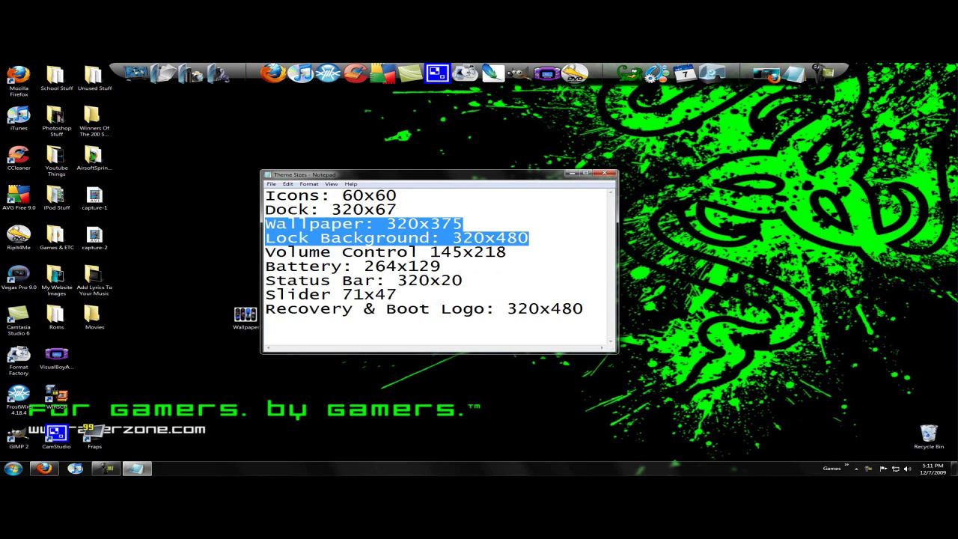
left_click_drag(530, 239, 226, 223)
left_click(407, 212)
left_click(463, 280)
left_click_drag(407, 174, 596, 152)
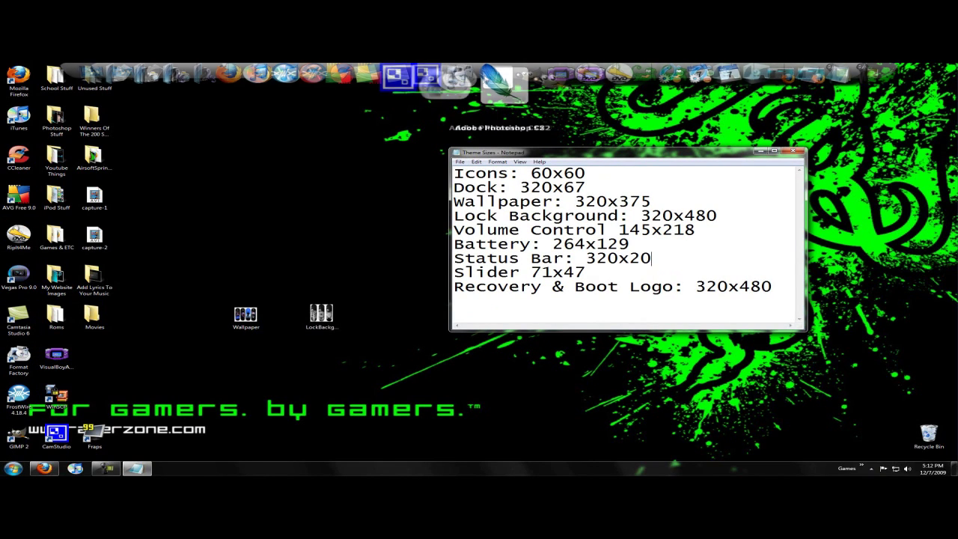
- Launch Adobe Photoshop CS2
left_click(492, 83)
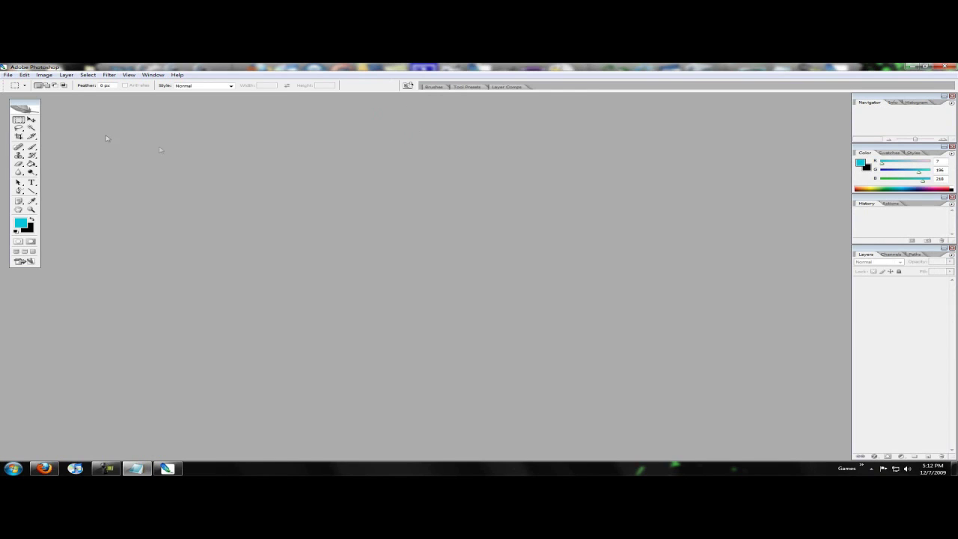
left_click(8, 75)
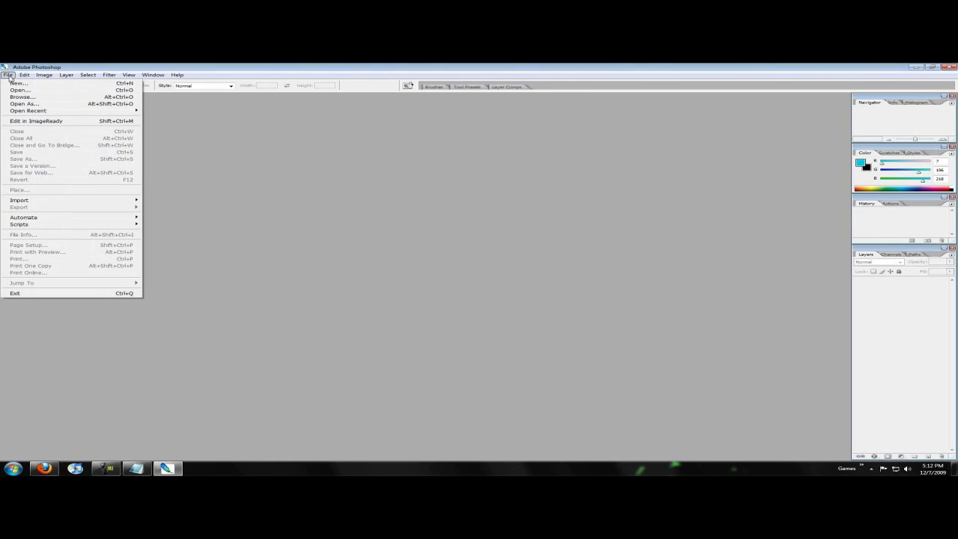
left_click(13, 83)
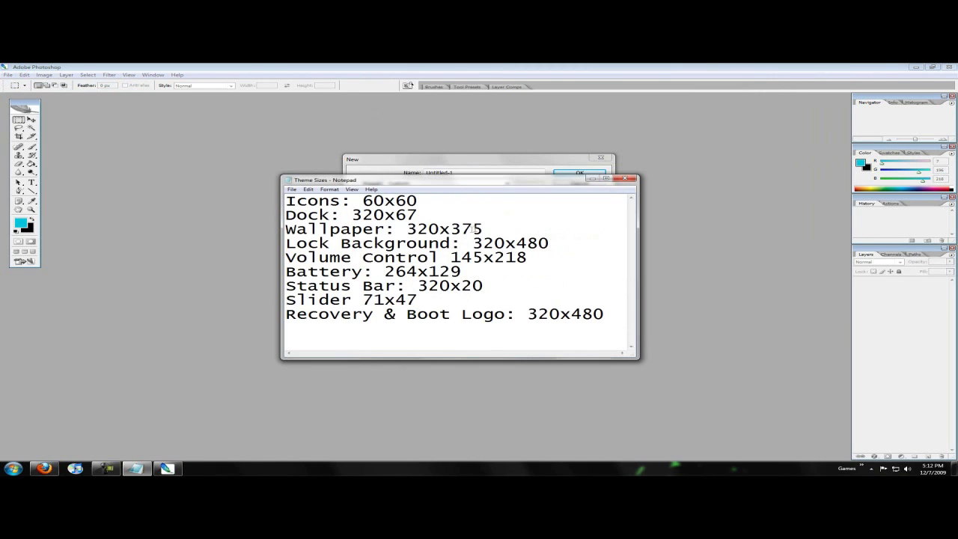
left_click_drag(483, 229, 405, 230)
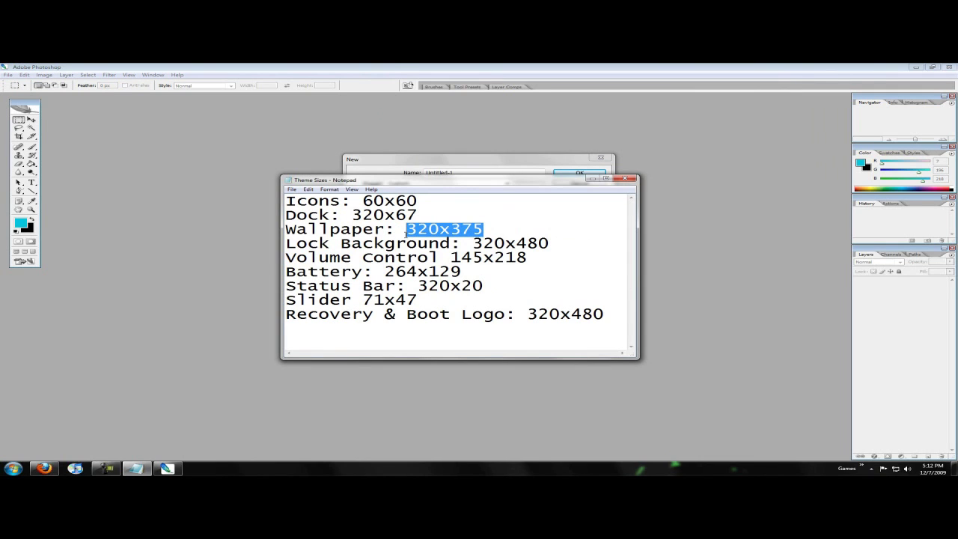
left_click(625, 178)
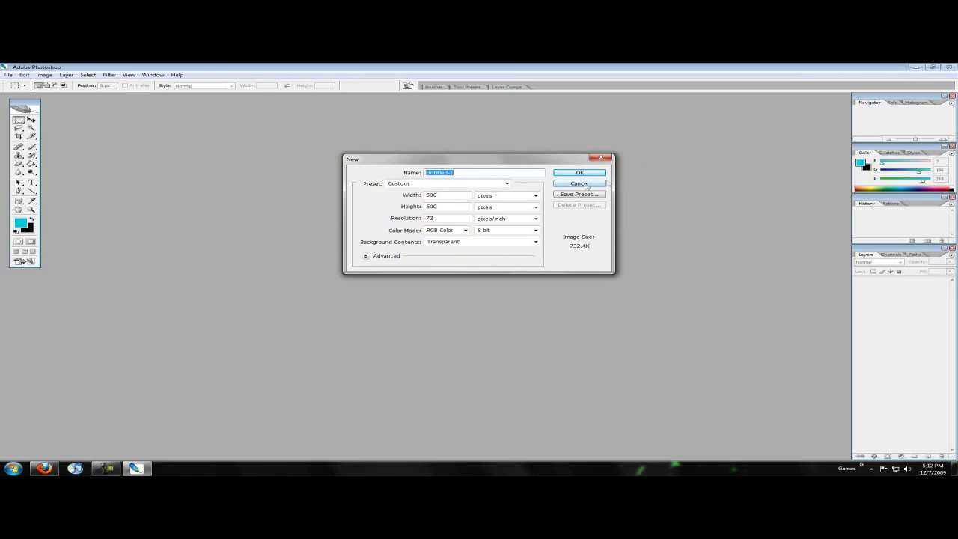
double_click(454, 194)
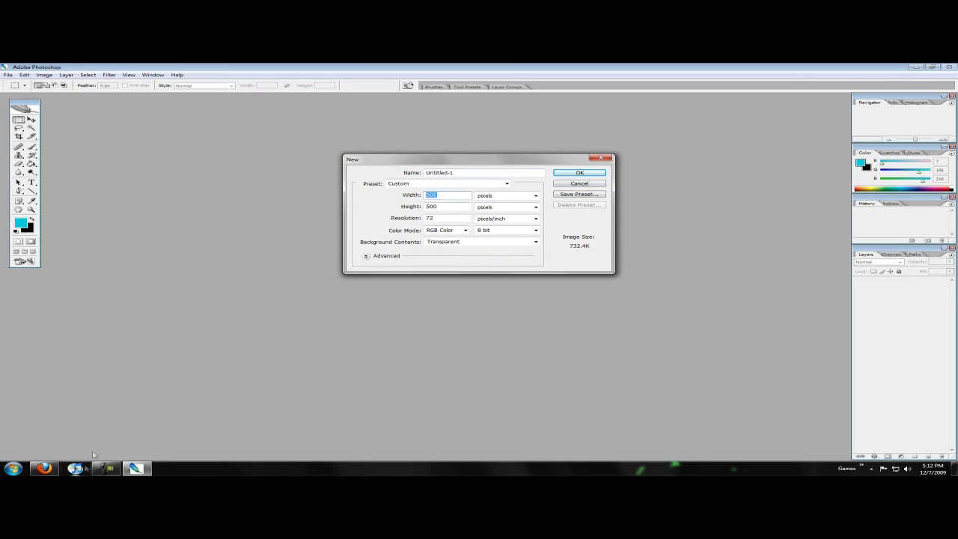
left_click(602, 158)
- Open the Theme Sizes text file from the desktop's iPod Stuff folder and close the folder window
double_click(604, 69)
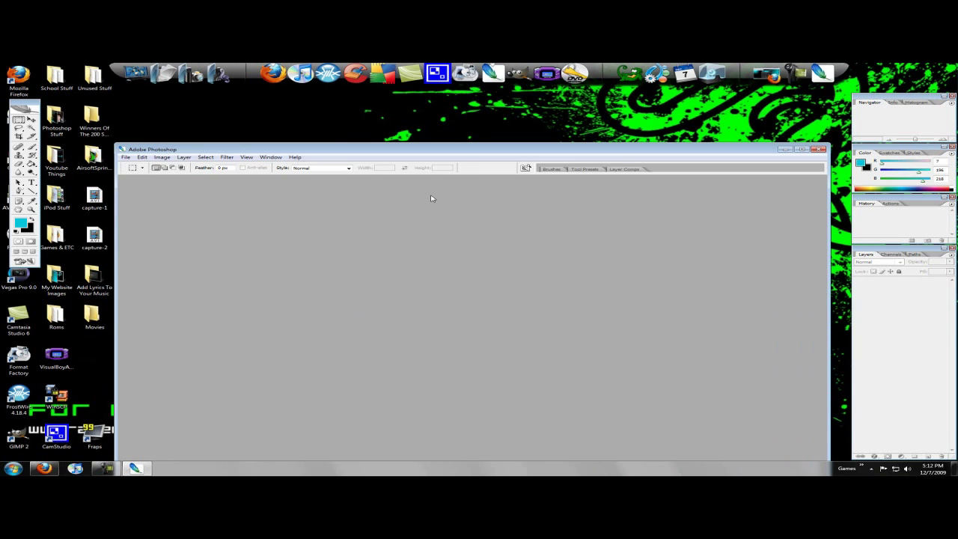
left_click_drag(475, 150, 505, 109)
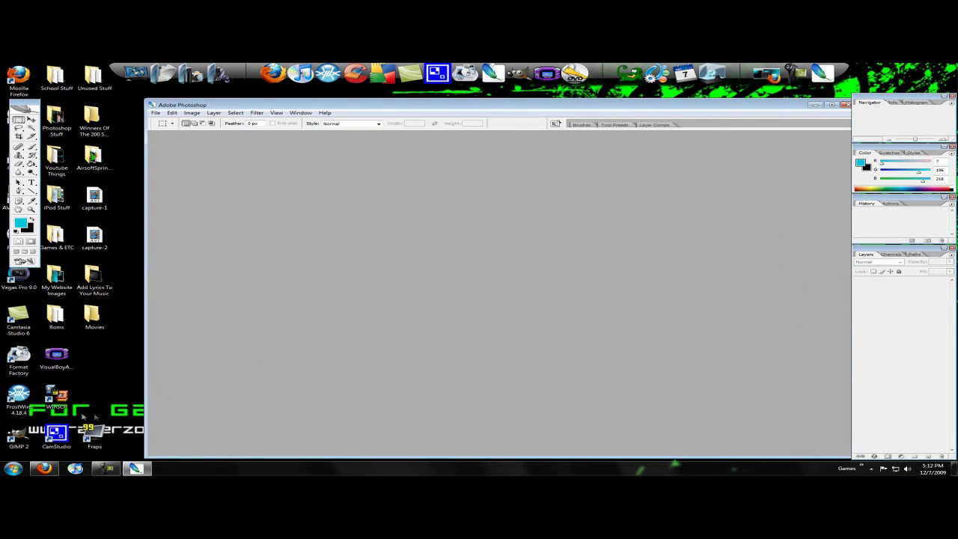
double_click(56, 196)
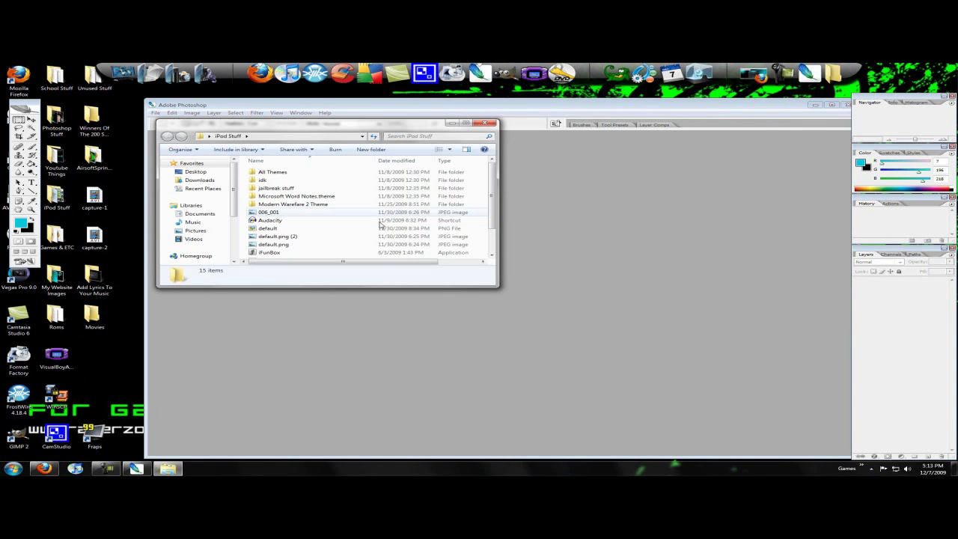
scroll(275, 245, "down", 3)
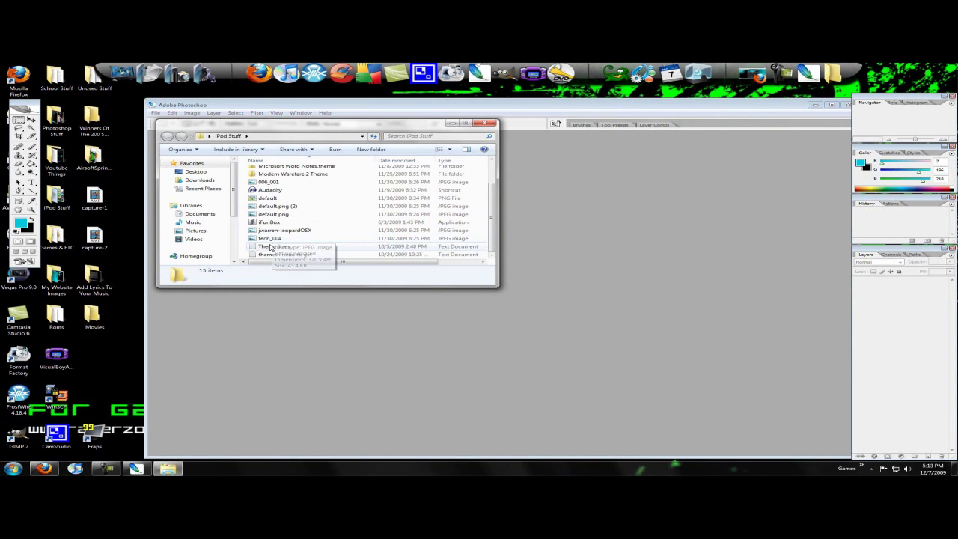
double_click(271, 243)
left_click(485, 122)
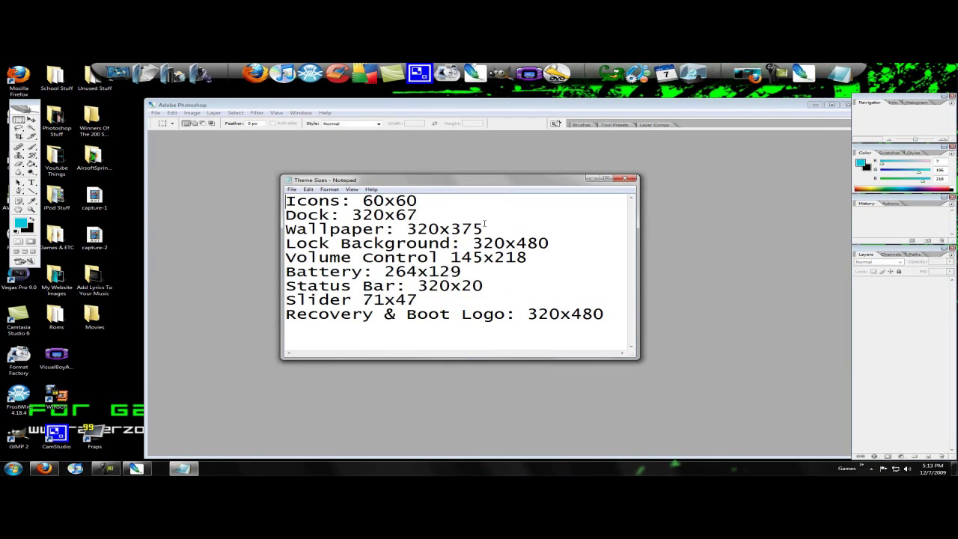
- Create a new transparent Photoshop document 320 pixels wide and 375 pixels high, and maximize its window
left_click_drag(520, 105, 448, 98)
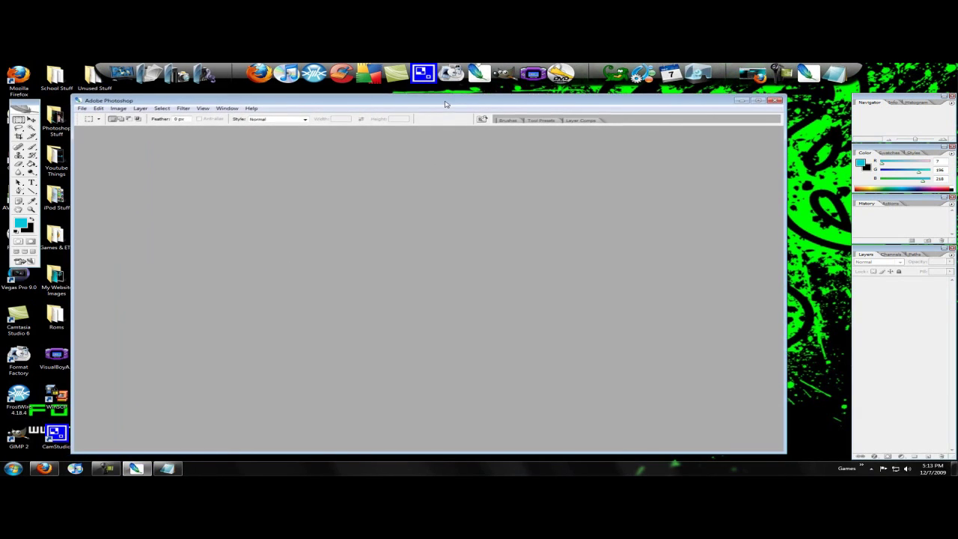
double_click(443, 100)
left_click(8, 75)
left_click(18, 87)
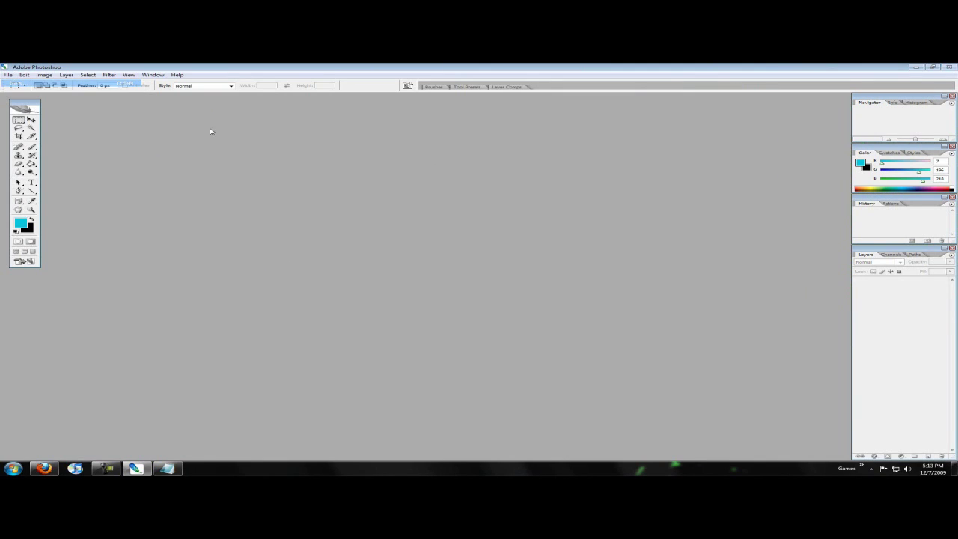
left_click(450, 196)
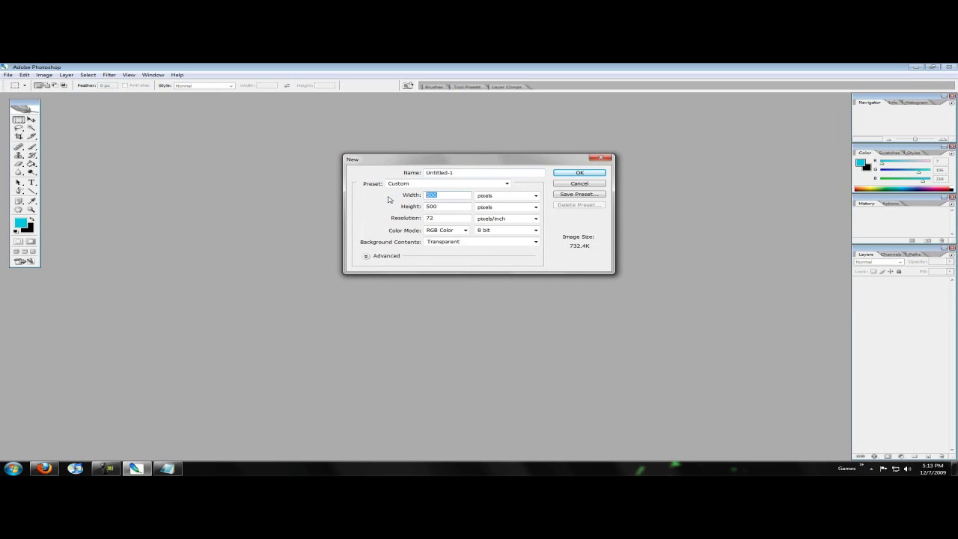
type("320")
key("Tab")
key("Tab")
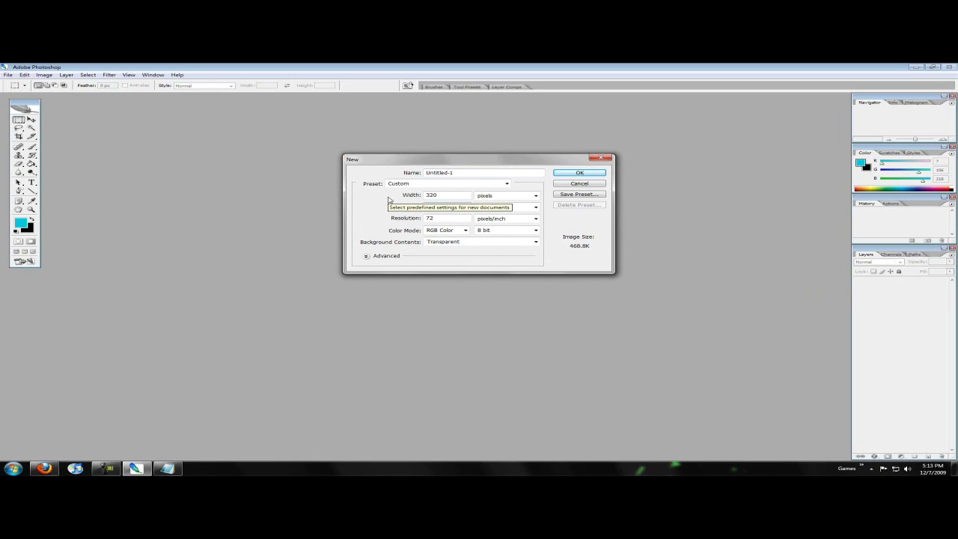
type("240")
key("Return")
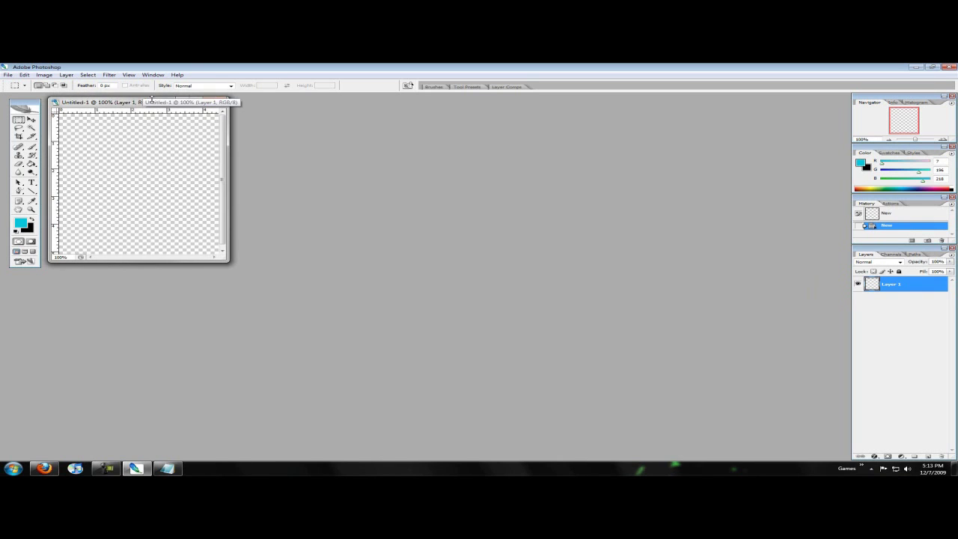
left_click_drag(151, 98, 449, 161)
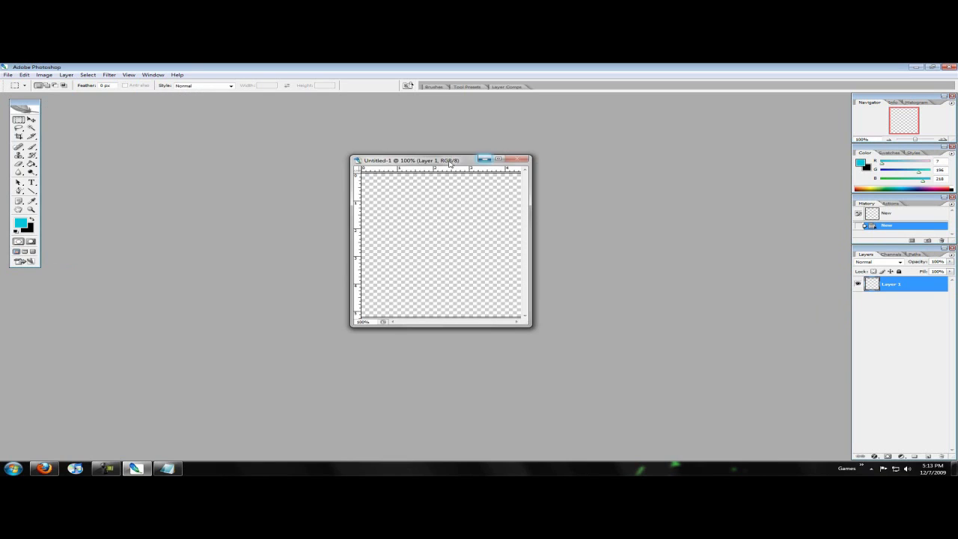
double_click(447, 160)
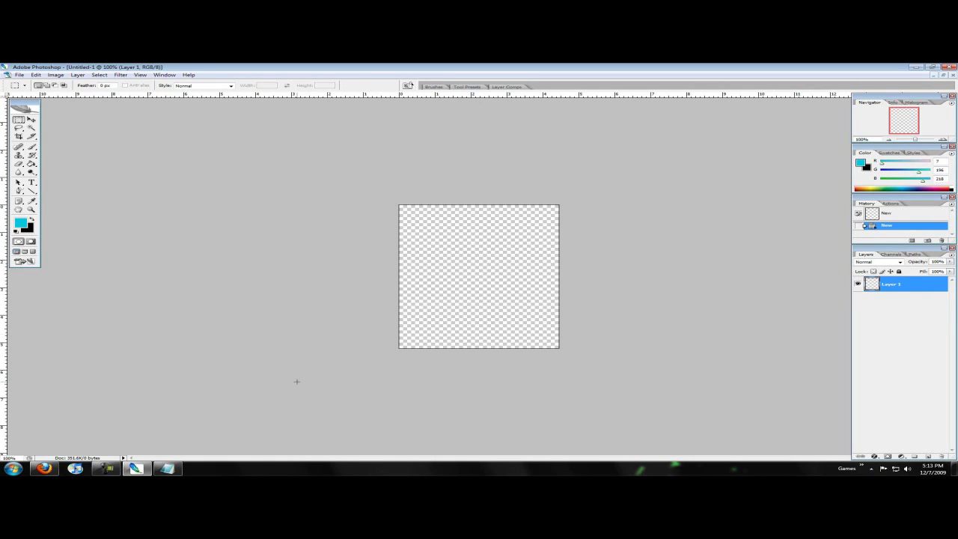
- Uncover the desktop images beside the Photoshop window and line up the Wallpaper and lock background icons in the third icon column
left_click_drag(408, 70, 636, 85)
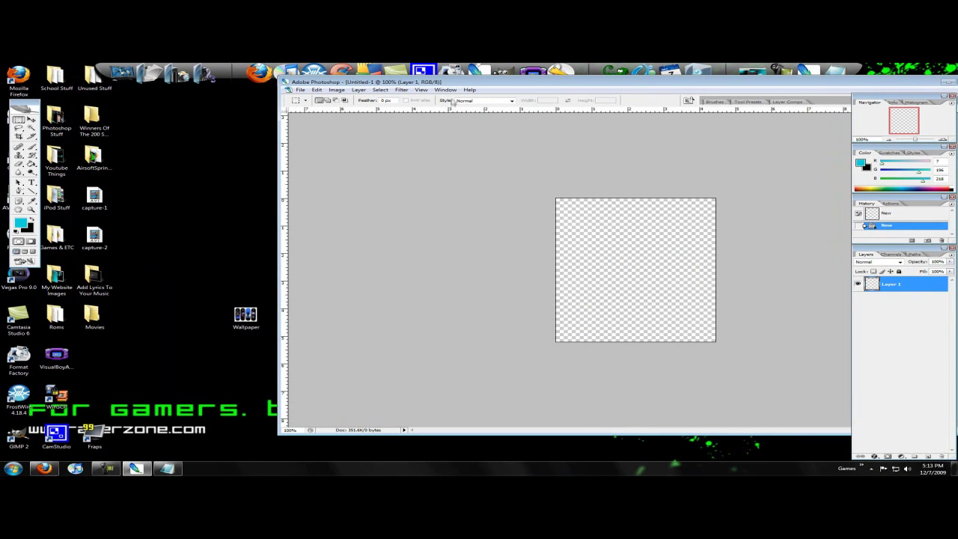
left_click_drag(469, 79, 455, 188)
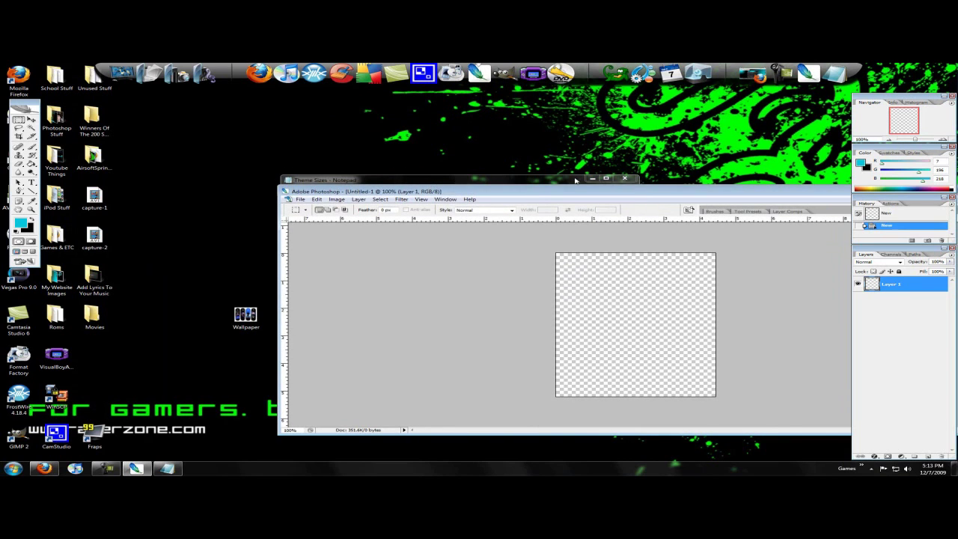
left_click(575, 181)
left_click(592, 179)
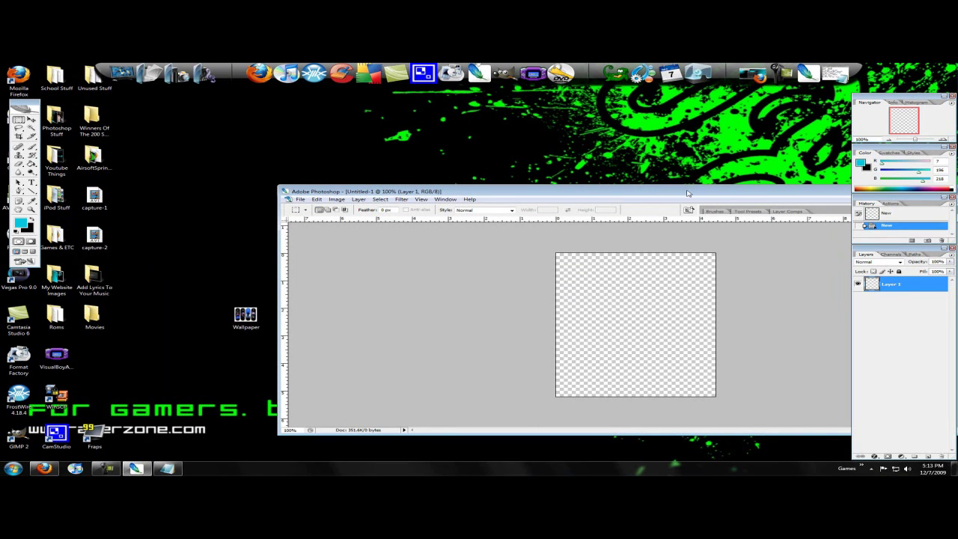
left_click_drag(687, 193, 759, 132)
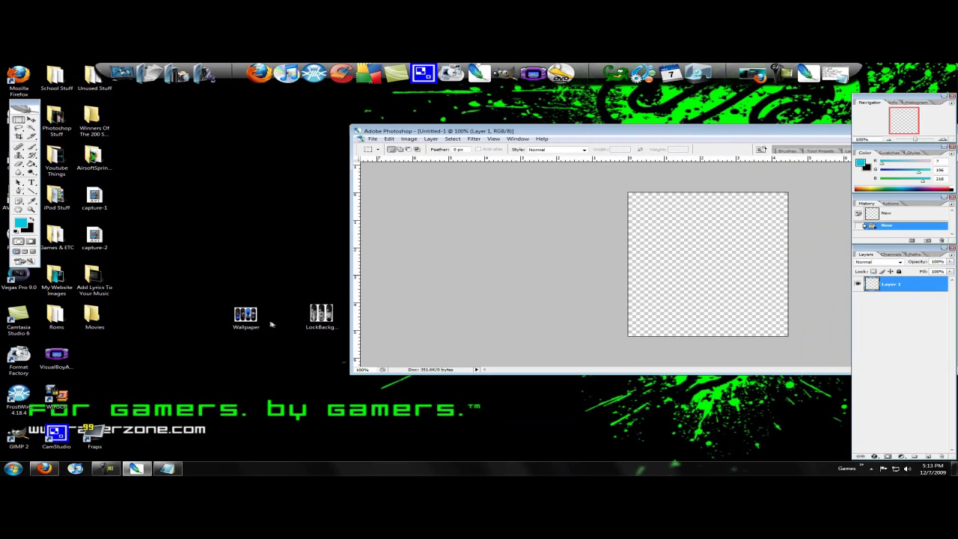
left_click_drag(245, 315, 94, 353)
left_click_drag(321, 317, 88, 395)
- Open the desktop's Wallpaper image in Photoshop and place its window beside the blank Untitled-1 document
left_click_drag(95, 354, 708, 280)
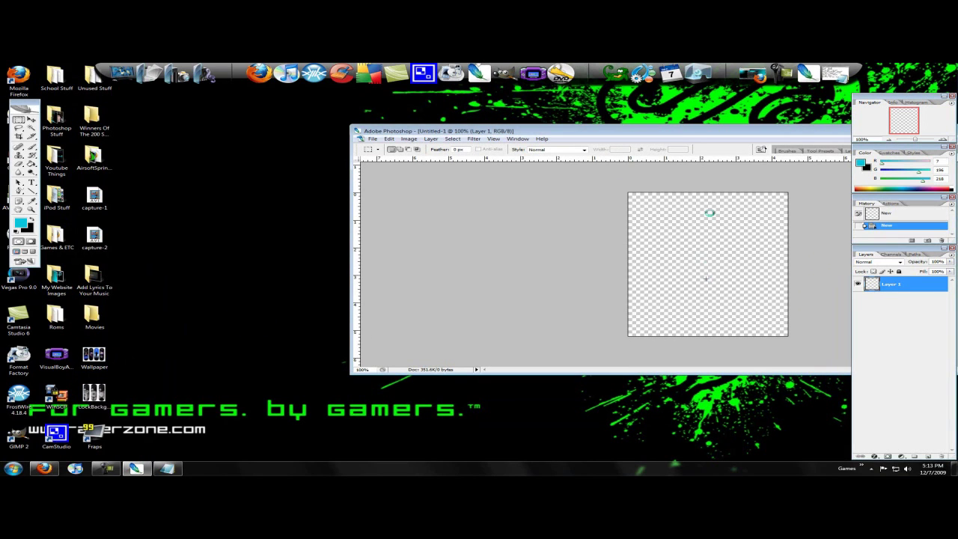
double_click(678, 133)
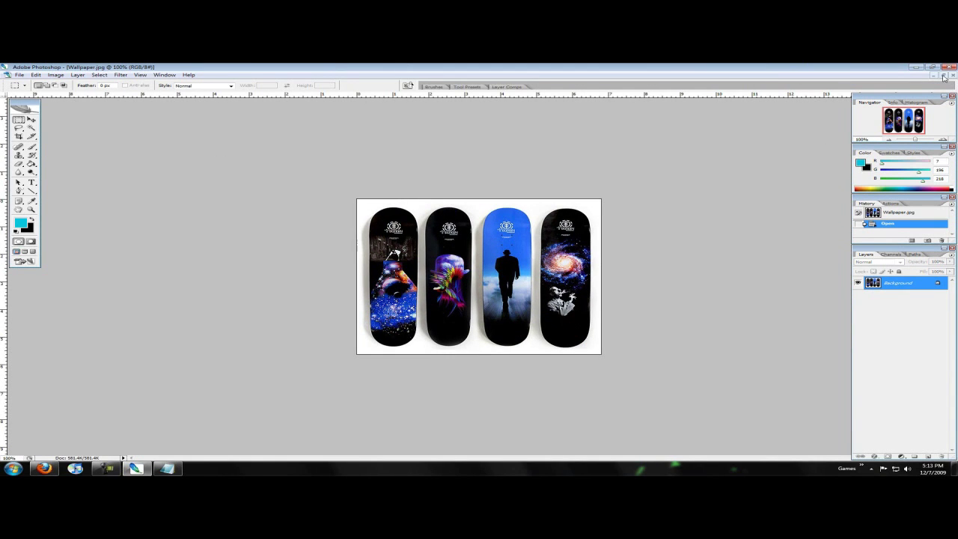
left_click(944, 76)
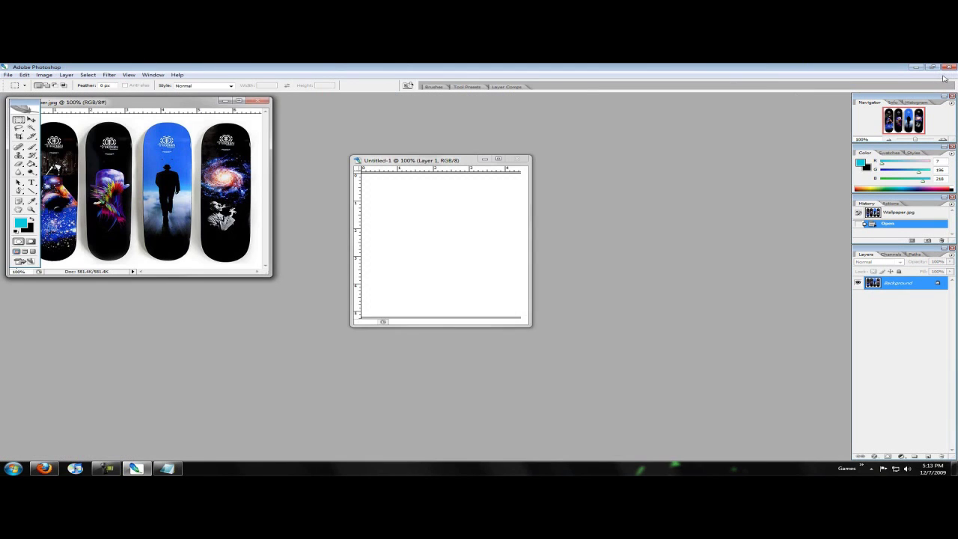
left_click_drag(179, 102, 702, 139)
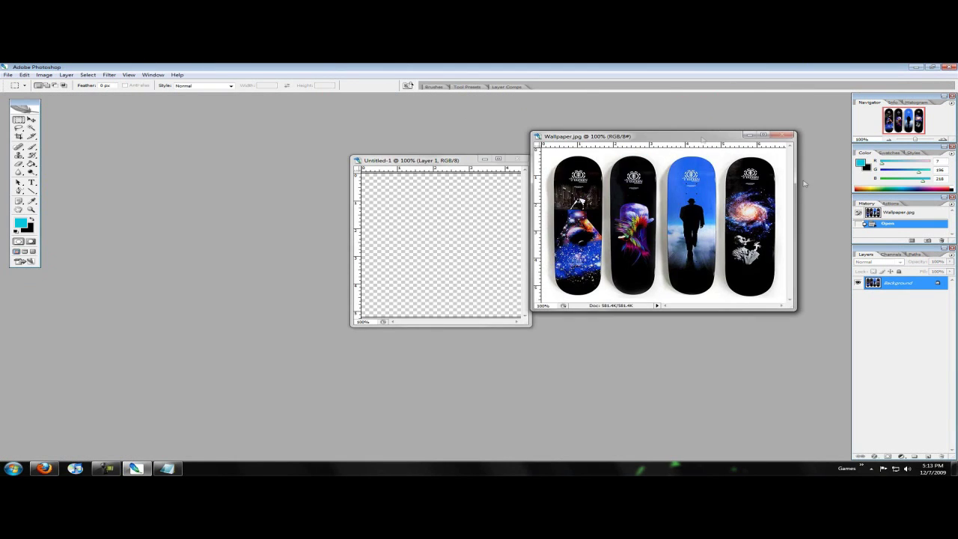
- Convert the Wallpaper.jpg background into a regular layer and remove the white around the skateboard decks with the Magic Eraser
double_click(927, 282)
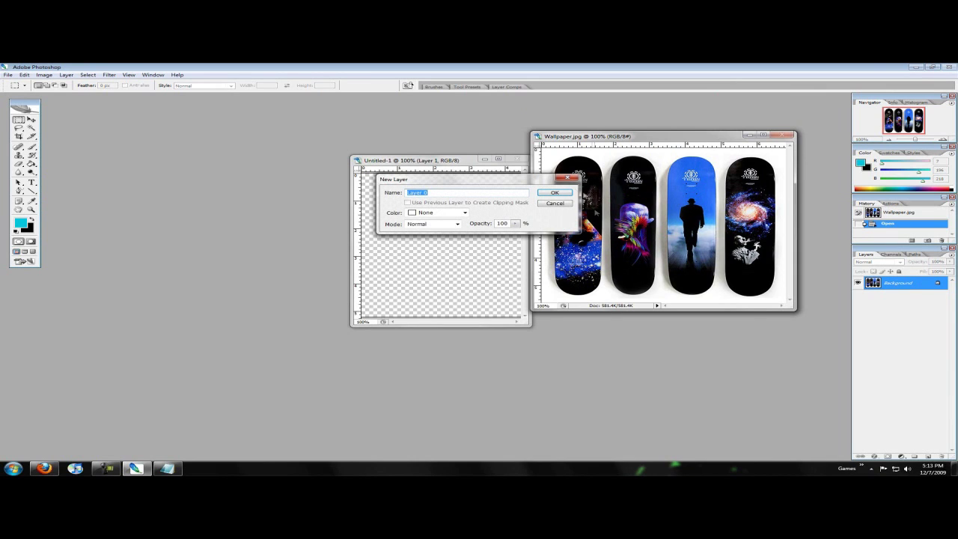
left_click(553, 192)
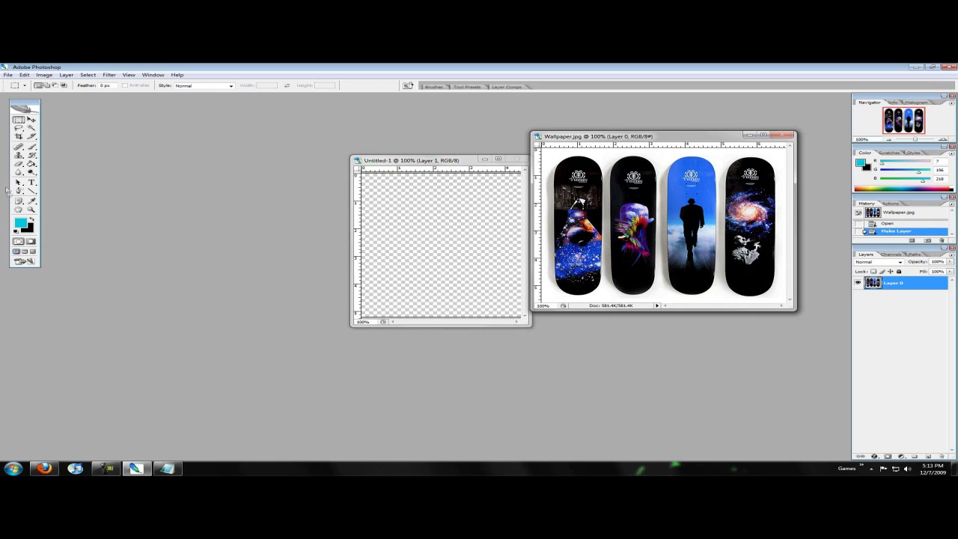
left_click(18, 163)
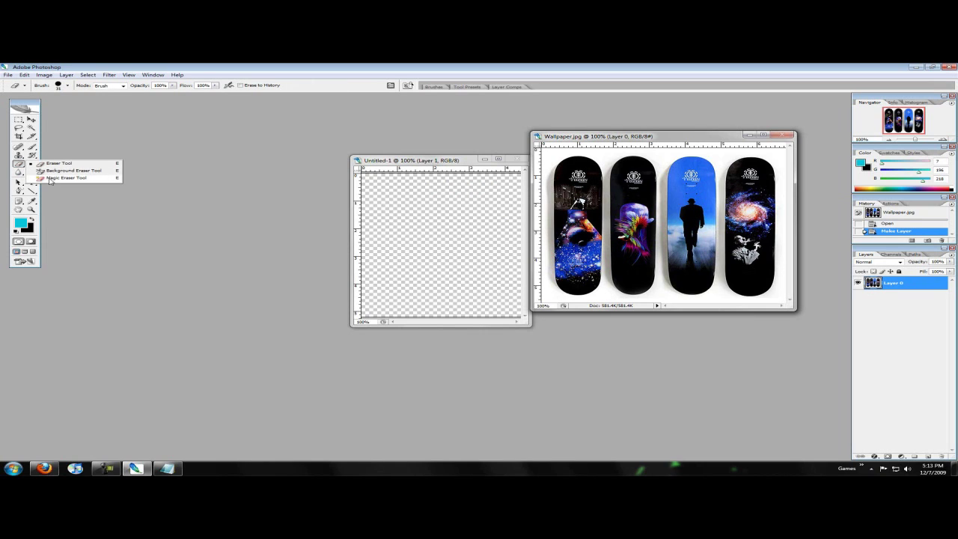
left_click(49, 178)
left_click(604, 292)
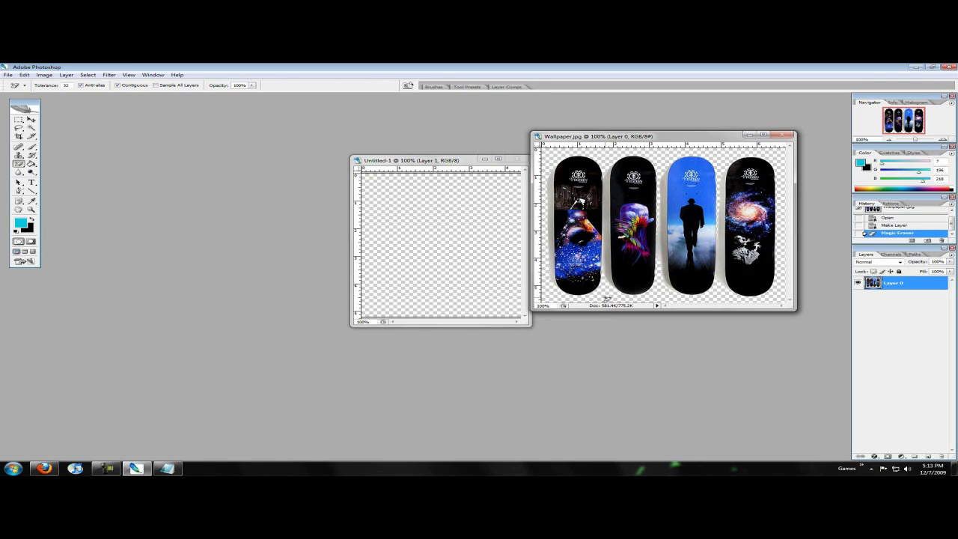
- Erase the remaining grey shadows beside the four skateboard decks in Wallpaper.jpg with the Magic Eraser
left_click(720, 265)
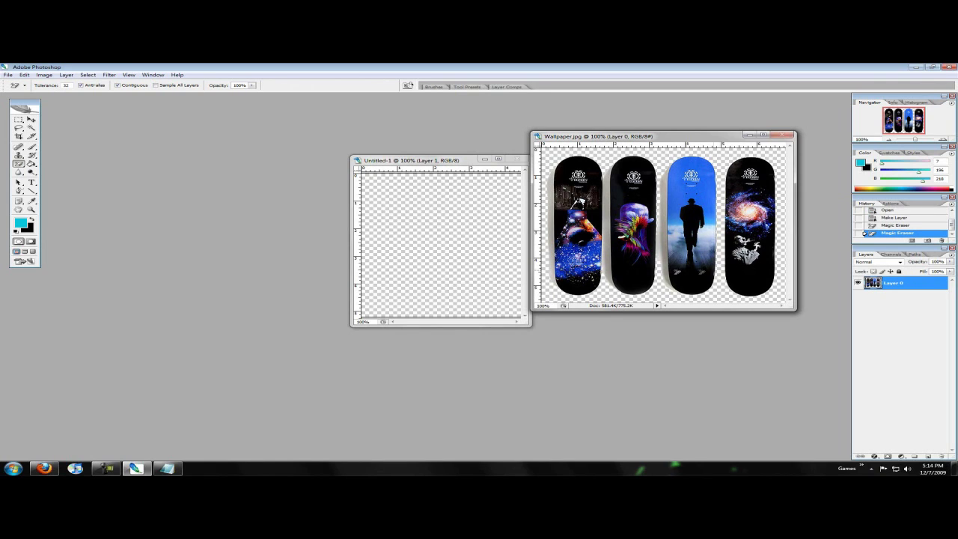
left_click(664, 267)
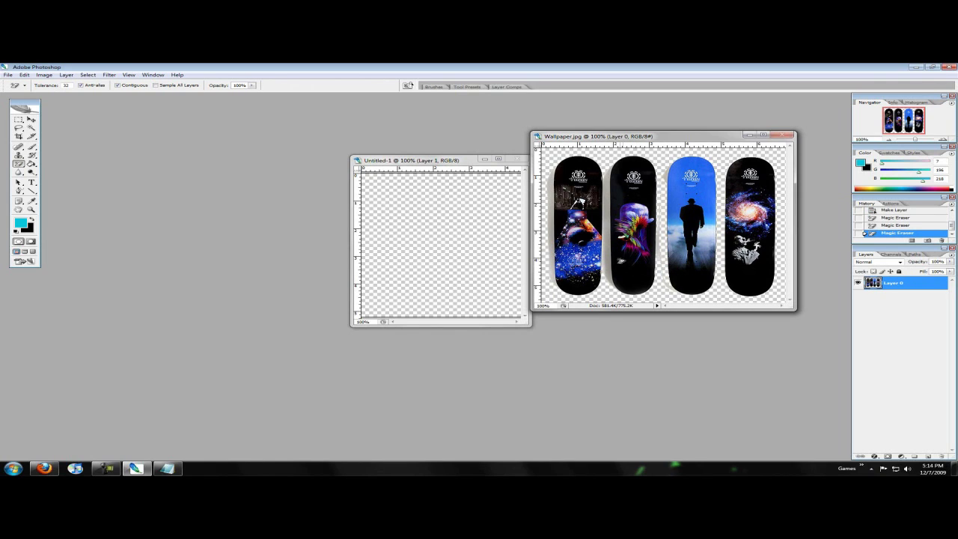
left_click(606, 260)
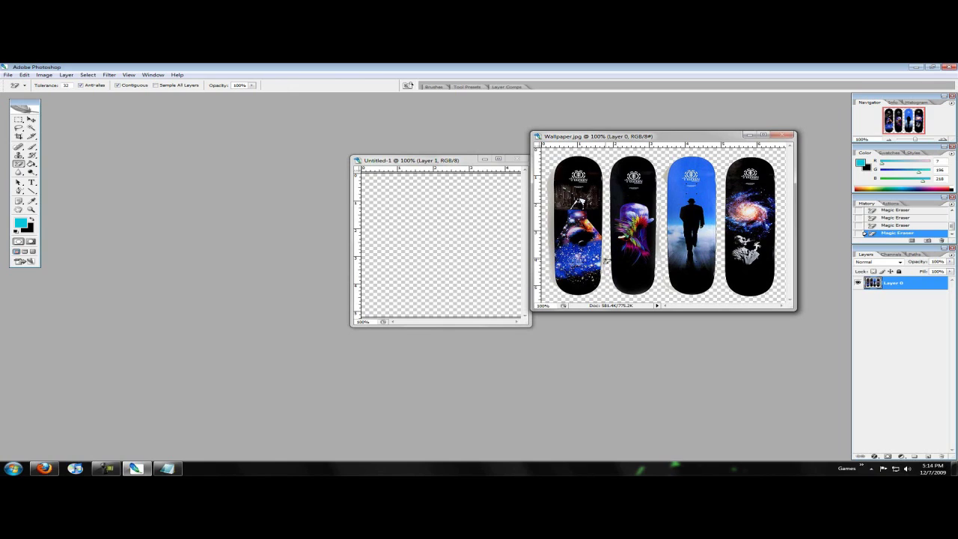
left_click(550, 256)
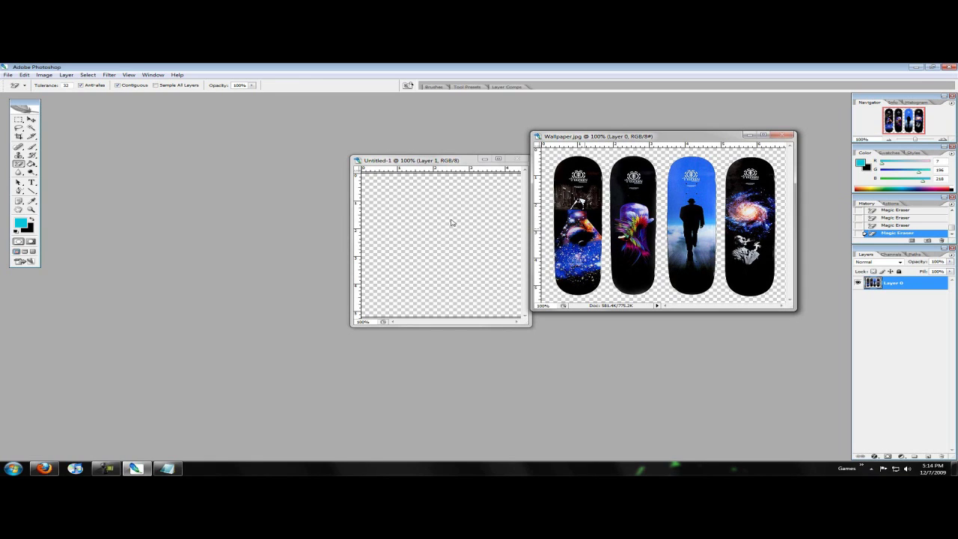
- Copy the skateboard deck layer into Untitled-1 with the Move tool, maximize that document, and position the decks within the canvas height
left_click(31, 120)
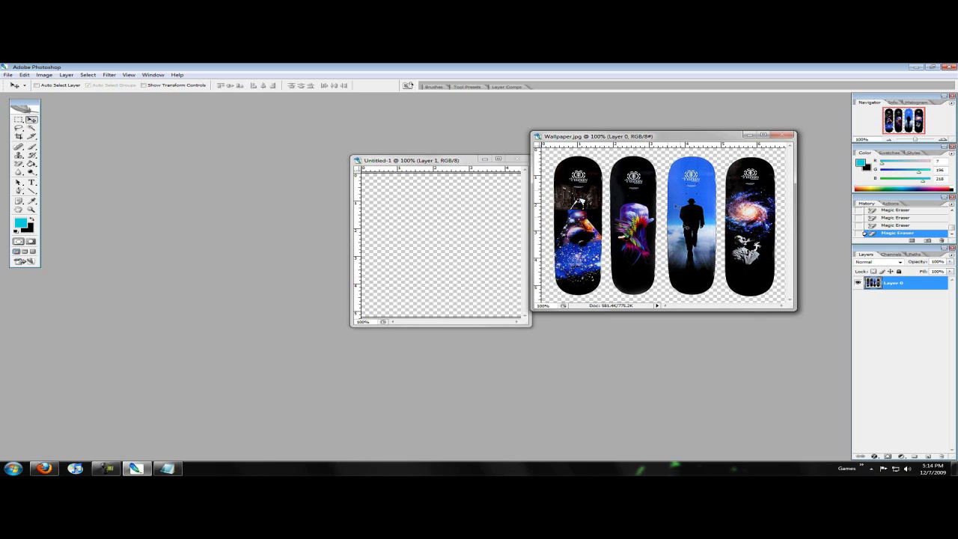
left_click_drag(685, 230, 457, 257)
left_click_drag(451, 166, 353, 138)
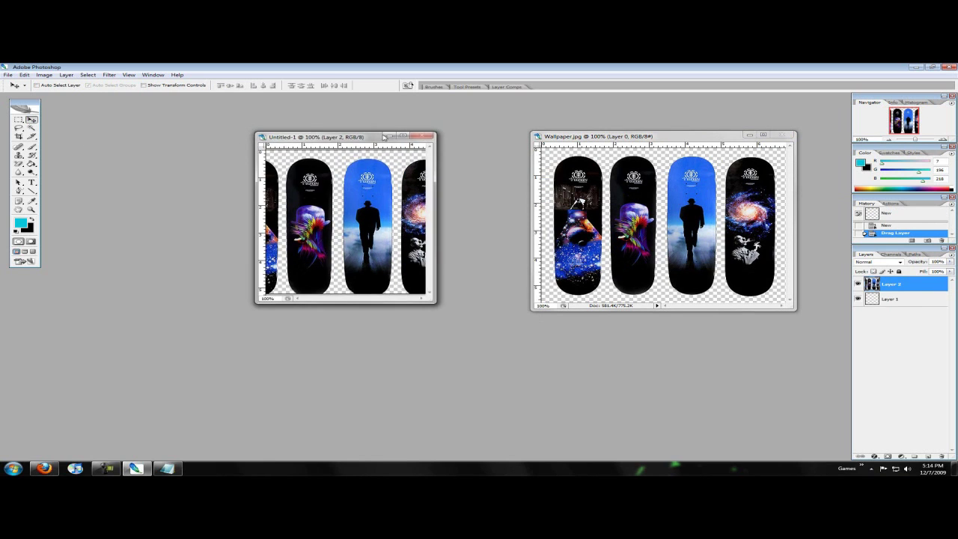
left_click(406, 135)
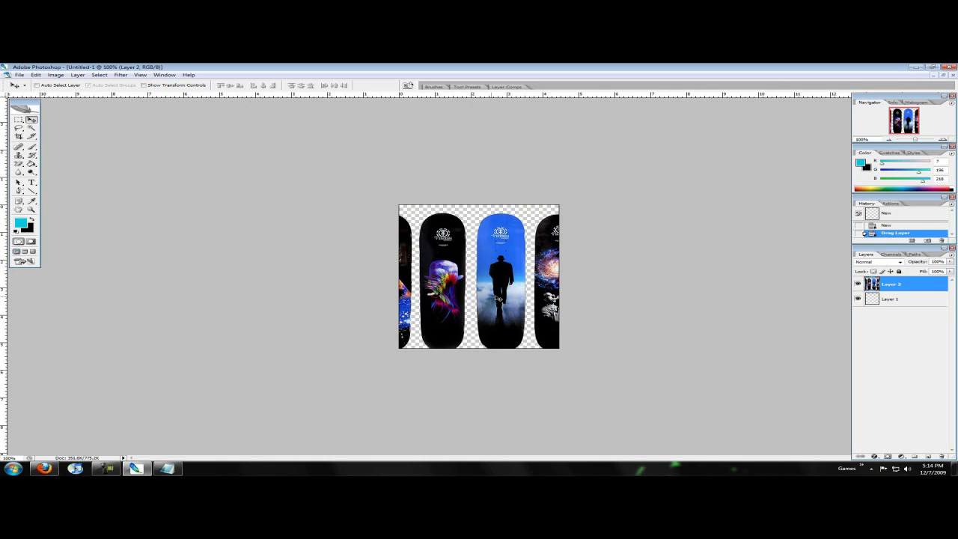
mouse_move(498, 297)
left_mouse_down()
mouse_move(604, 297)
mouse_move(445, 292)
mouse_move(506, 296)
mouse_move(495, 296)
left_mouse_up()
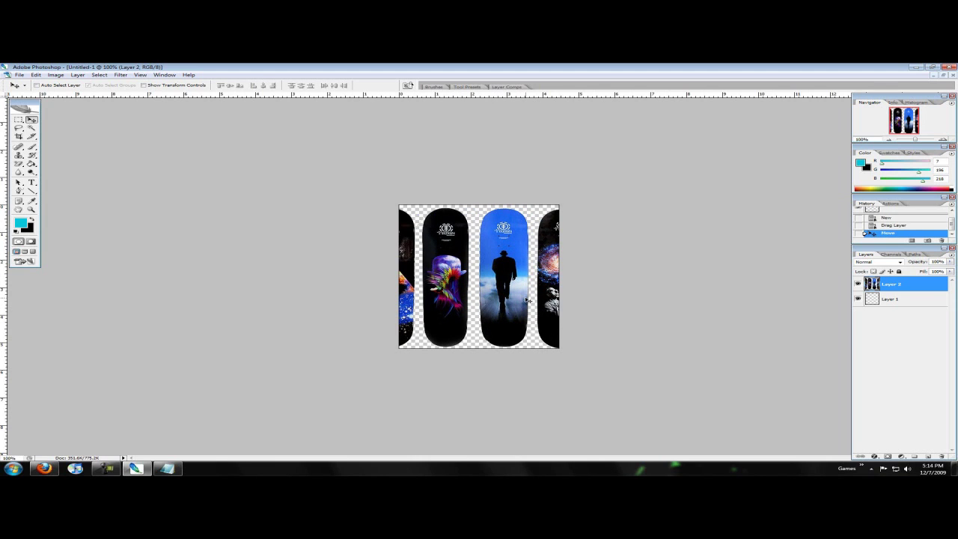
- Free-transform the skateboard layer to about 72% width and 102% height so all four decks fill the canvas
key("ctrl+t")
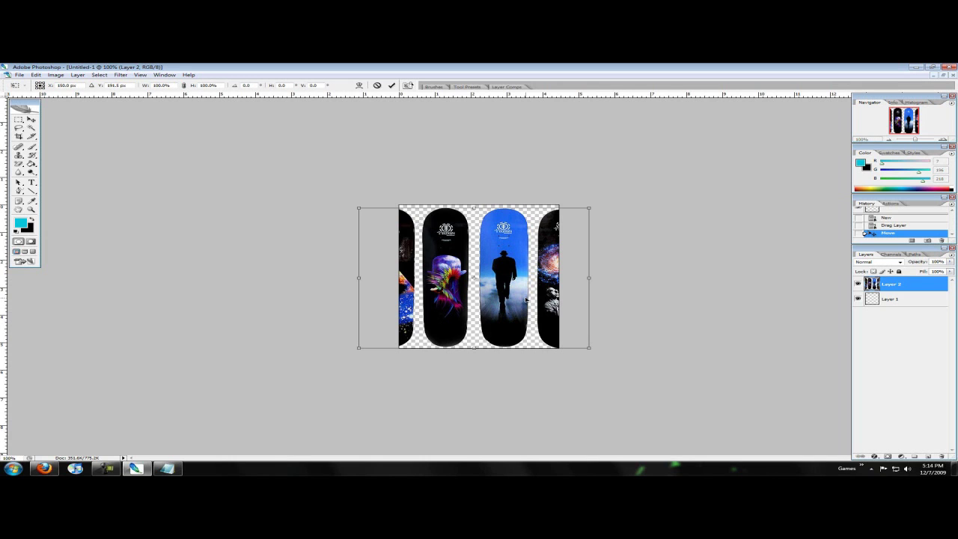
left_click_drag(590, 349, 559, 348)
left_click_drag(488, 309, 517, 312)
left_click_drag(580, 282, 561, 282)
left_click_drag(484, 301, 494, 301)
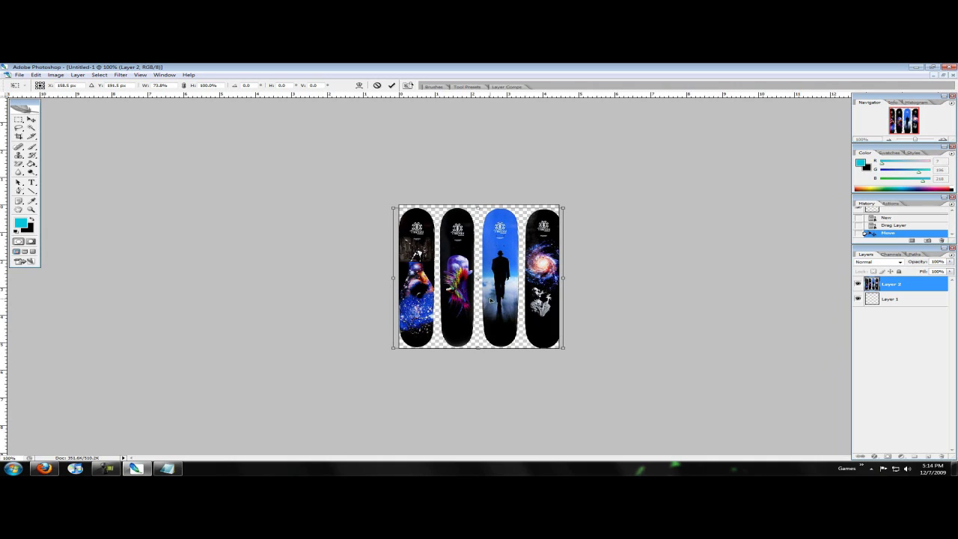
left_click_drag(476, 207, 478, 202)
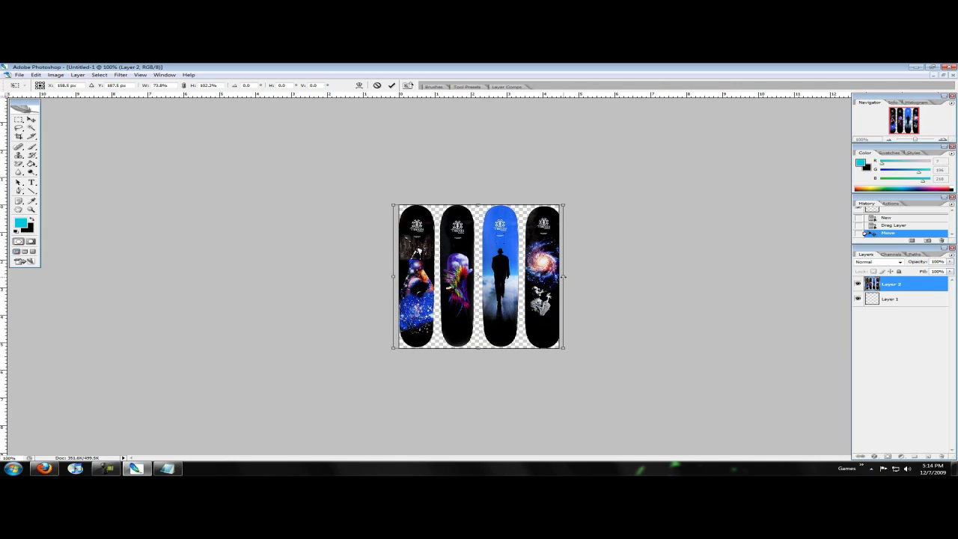
left_click_drag(564, 277, 559, 277)
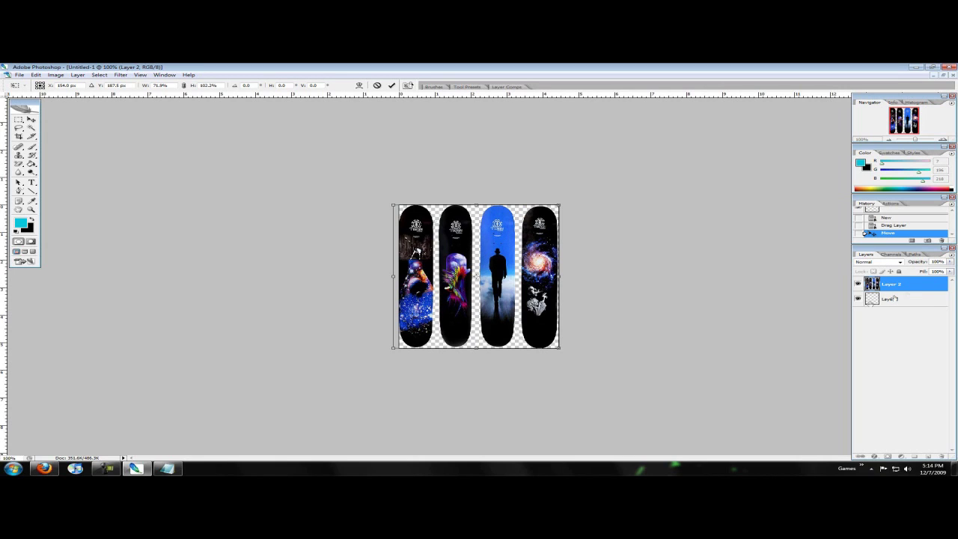
key("Return")
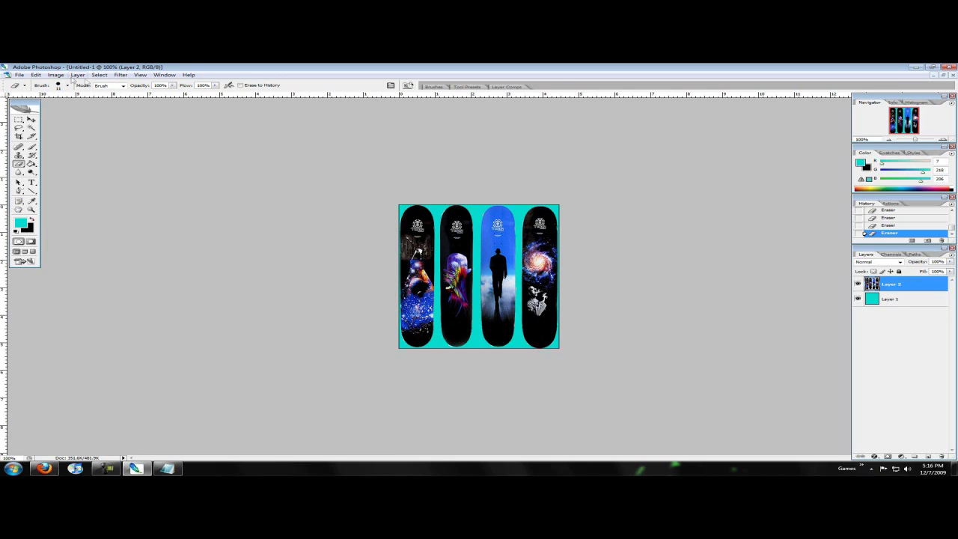
- Save the finished wallpaper to the desktop as a non-interlaced PNG named Wallpaper
left_click(20, 75)
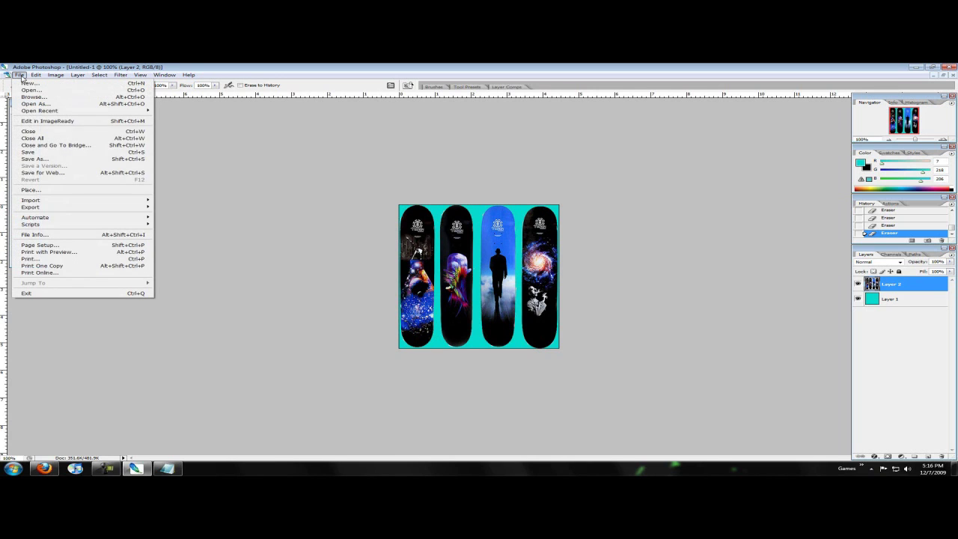
left_click(34, 159)
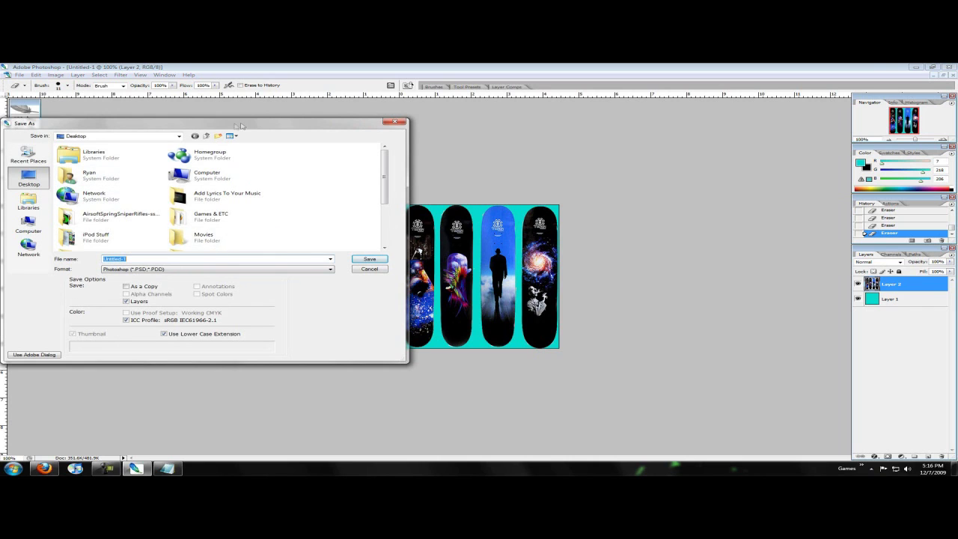
left_click_drag(593, 137, 593, 138)
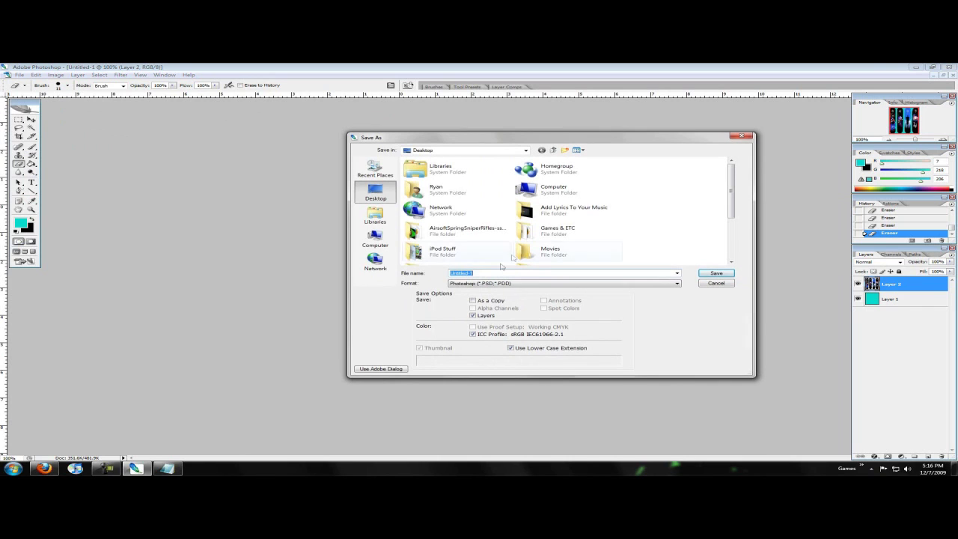
type("Wallpaper")
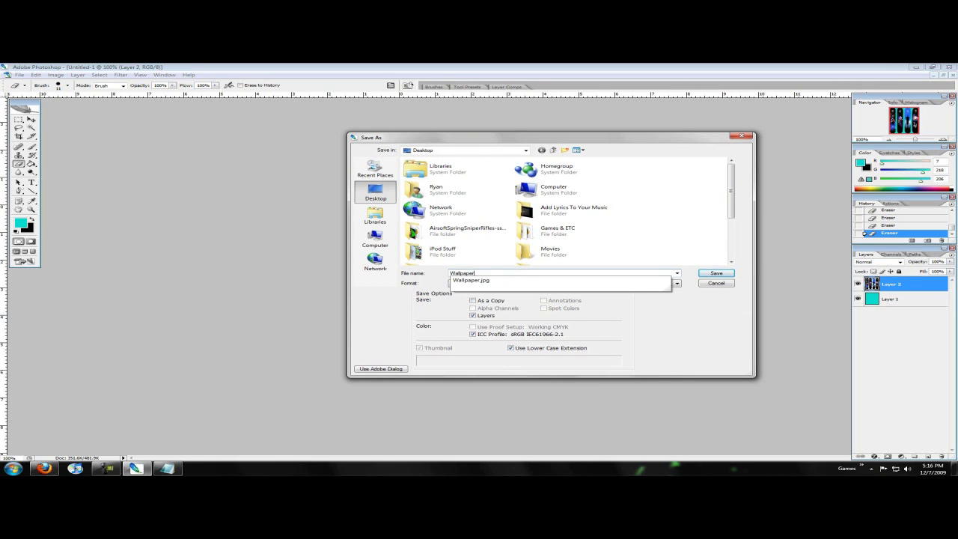
left_click(636, 283)
left_click(636, 283)
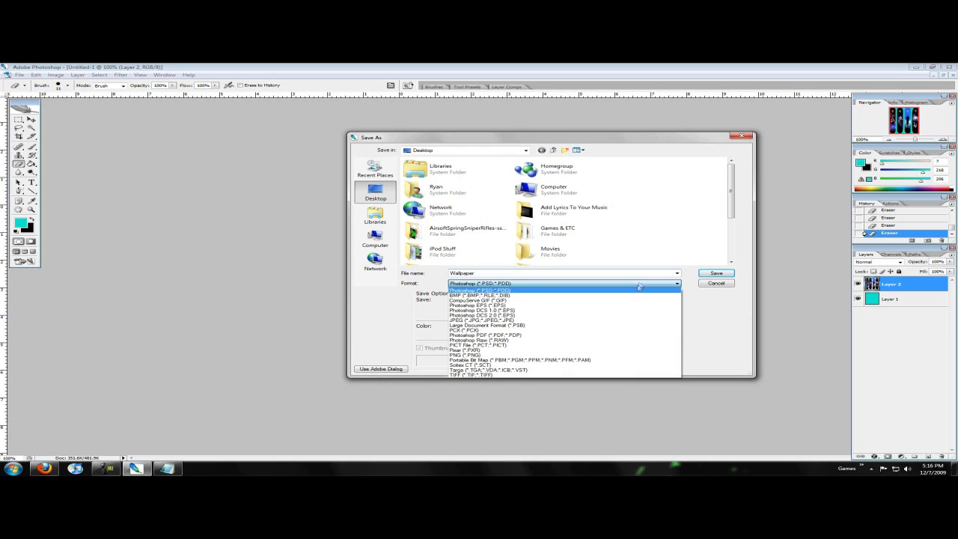
left_click(526, 354)
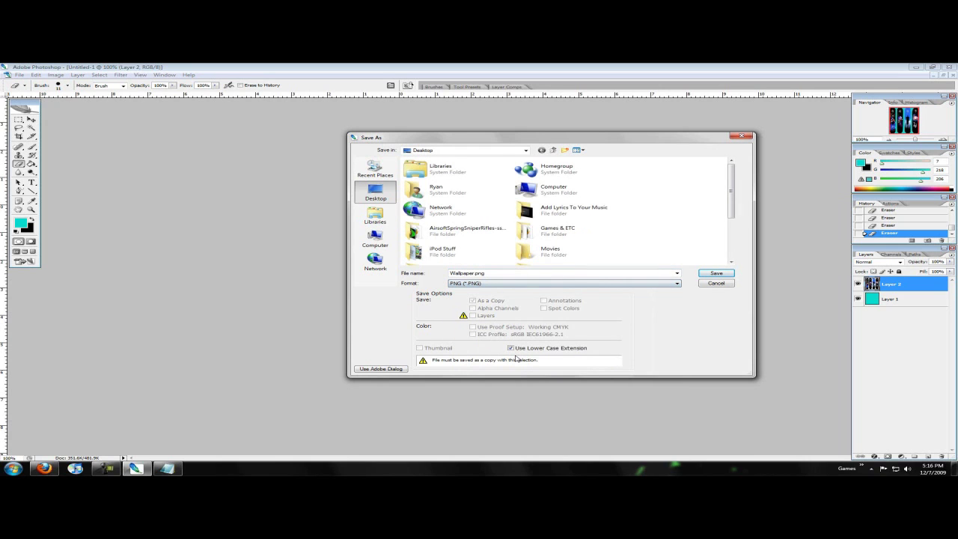
left_click(723, 274)
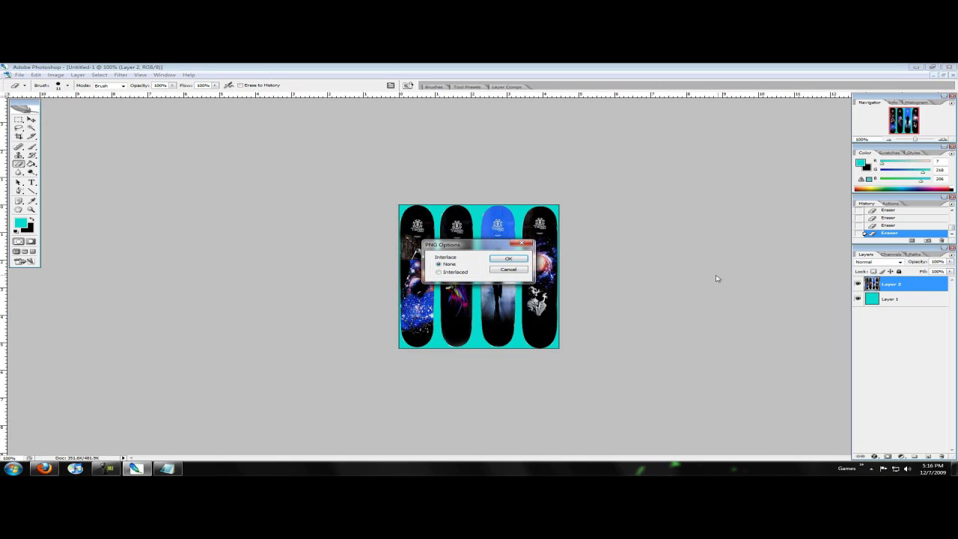
left_click(522, 259)
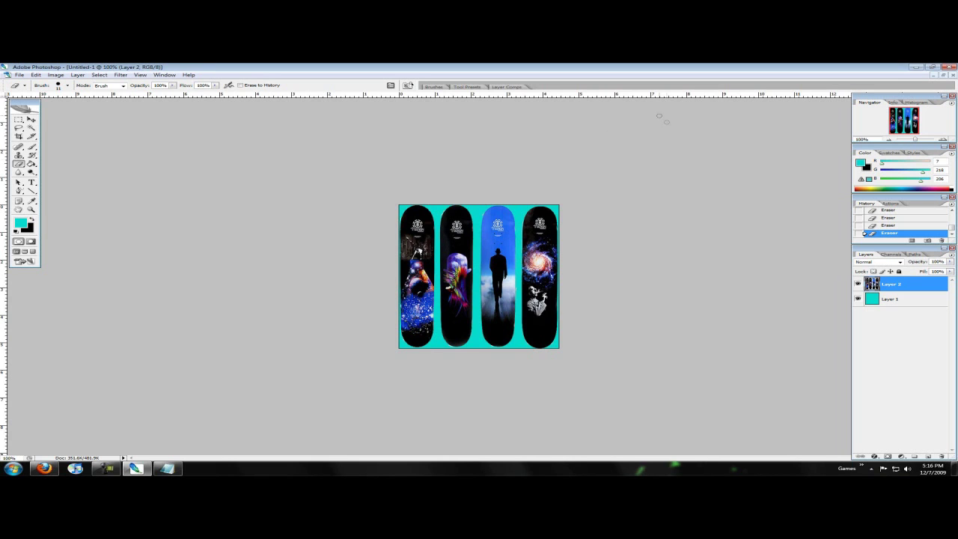
- Restore the Photoshop window to a smaller size over the desktop and close Wallpaper.jpg without saving its changes
left_click_drag(649, 72, 392, 202)
left_click(783, 135)
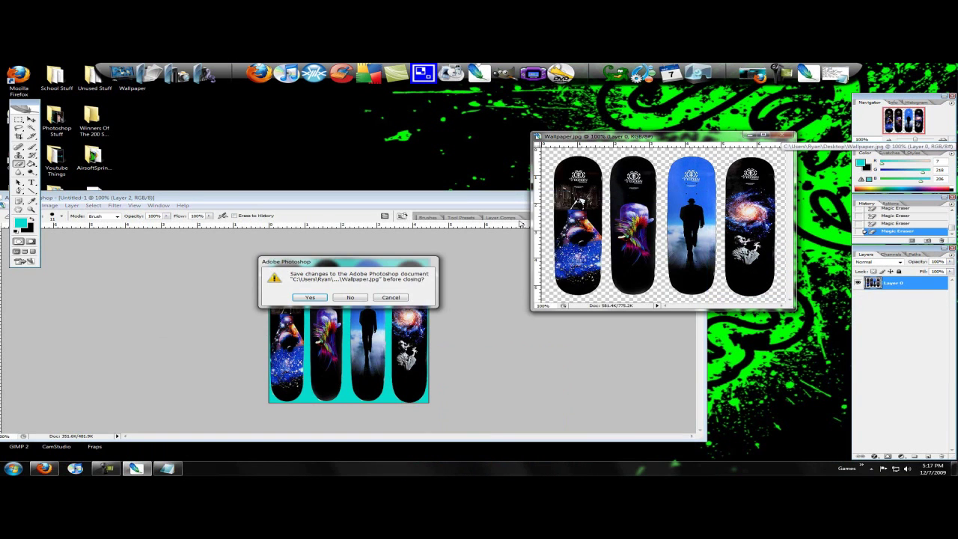
left_click(310, 297)
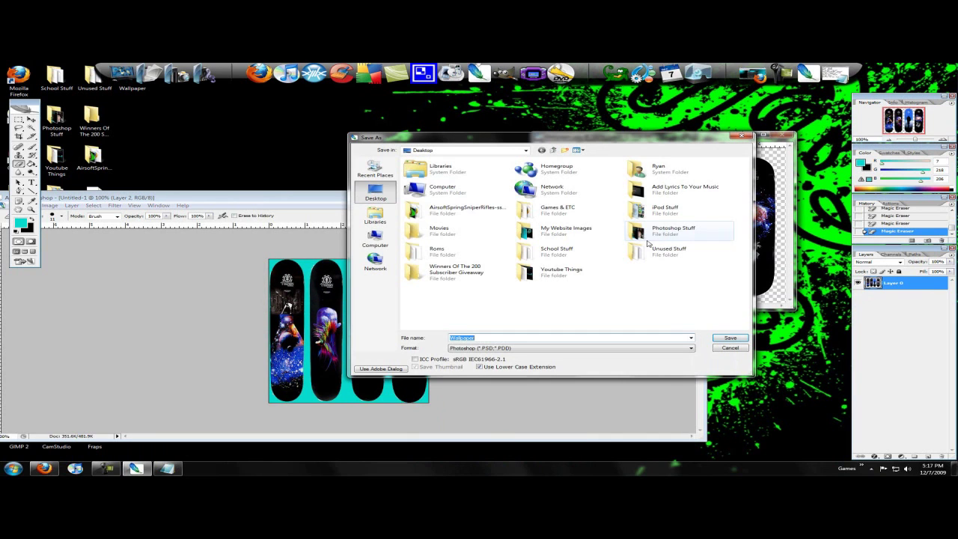
left_click(722, 349)
left_click(784, 136)
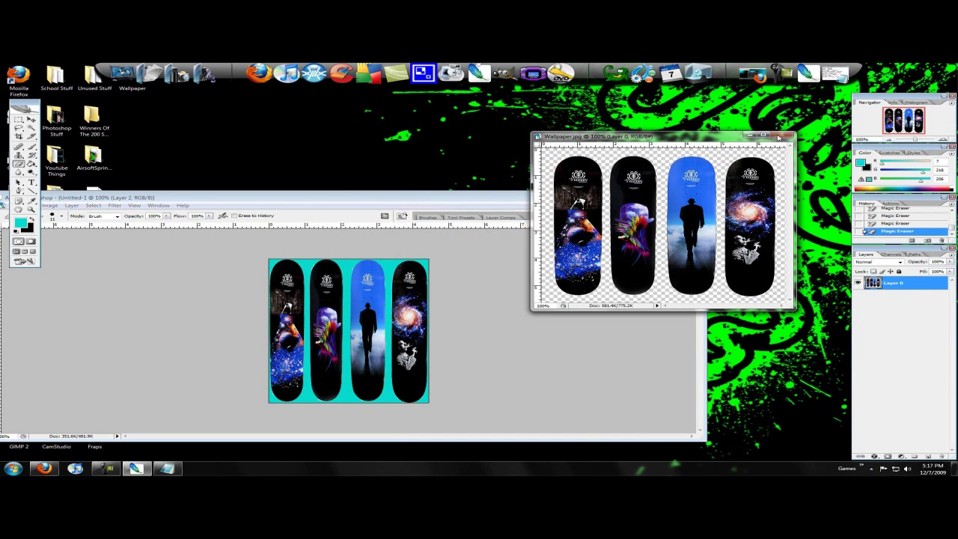
left_click(361, 298)
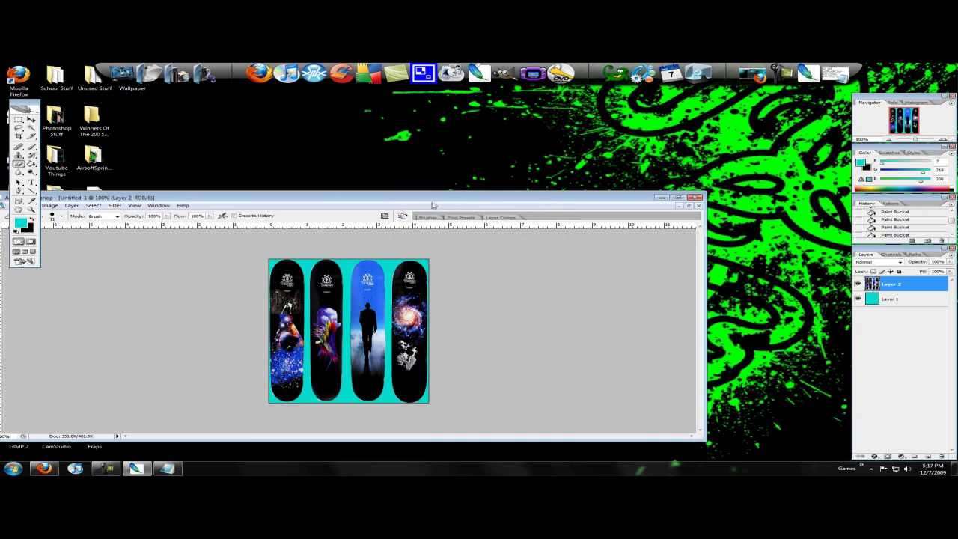
- Move the Photoshop window clear of the desktop icons and create a transparent 320 x 480 pixel document, checking the Lock Background size in the Theme Sizes note
left_click_drag(432, 204, 560, 135)
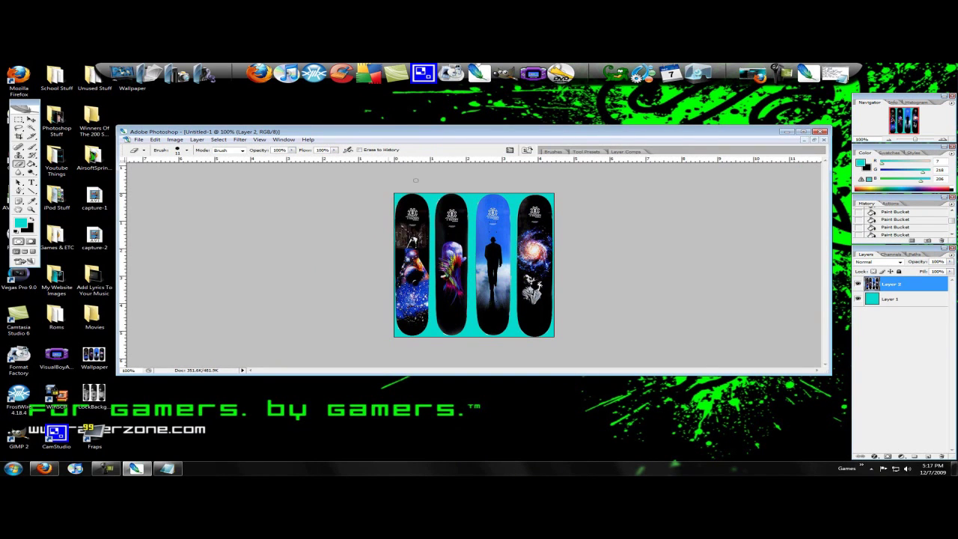
left_click(139, 140)
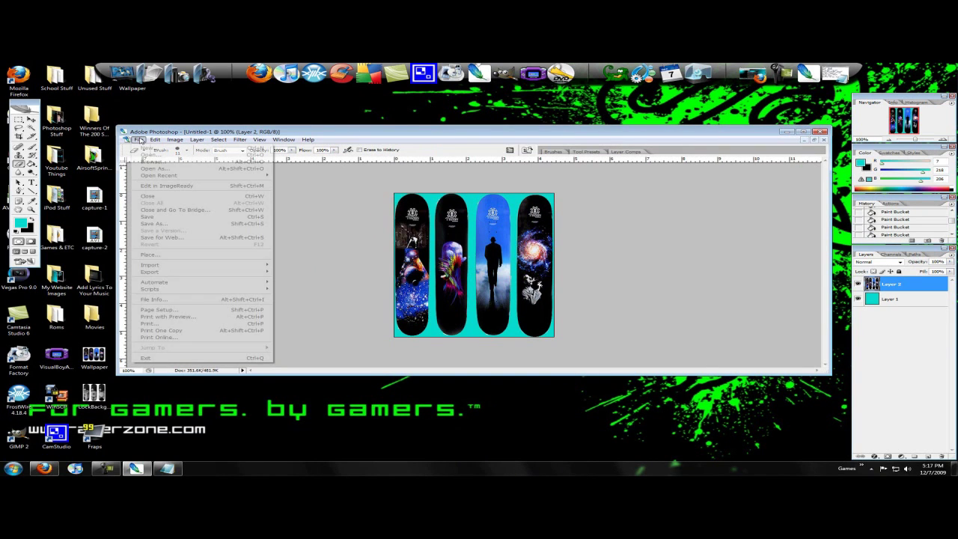
left_click(148, 149)
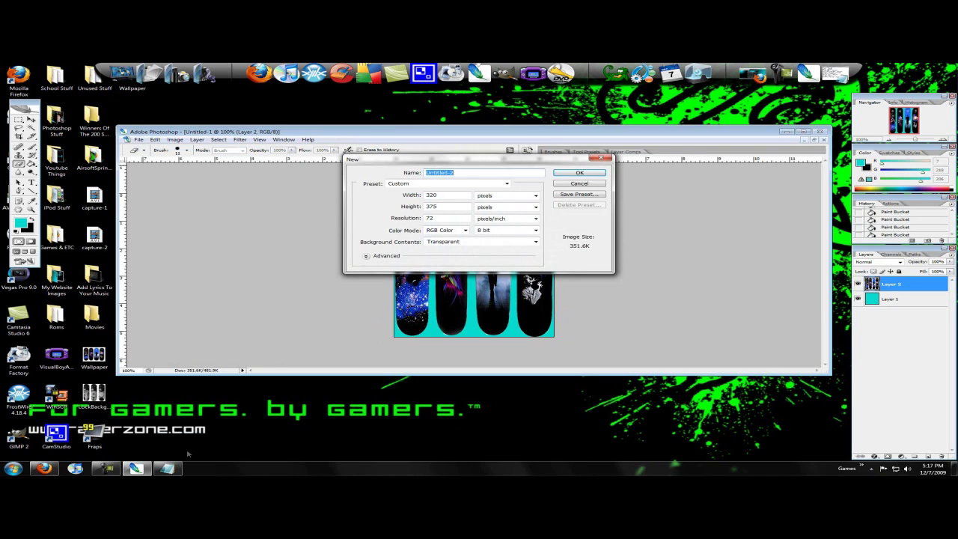
left_click(175, 470)
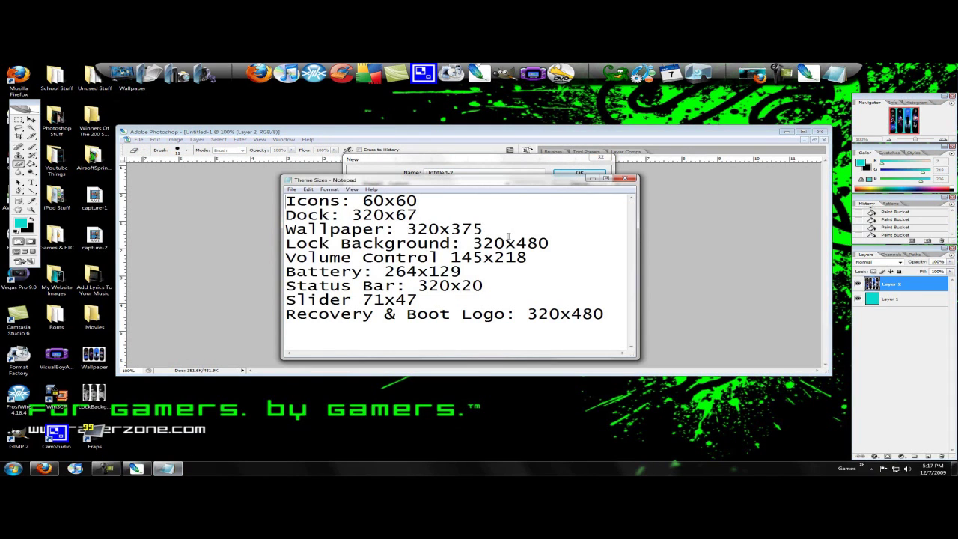
left_click(591, 178)
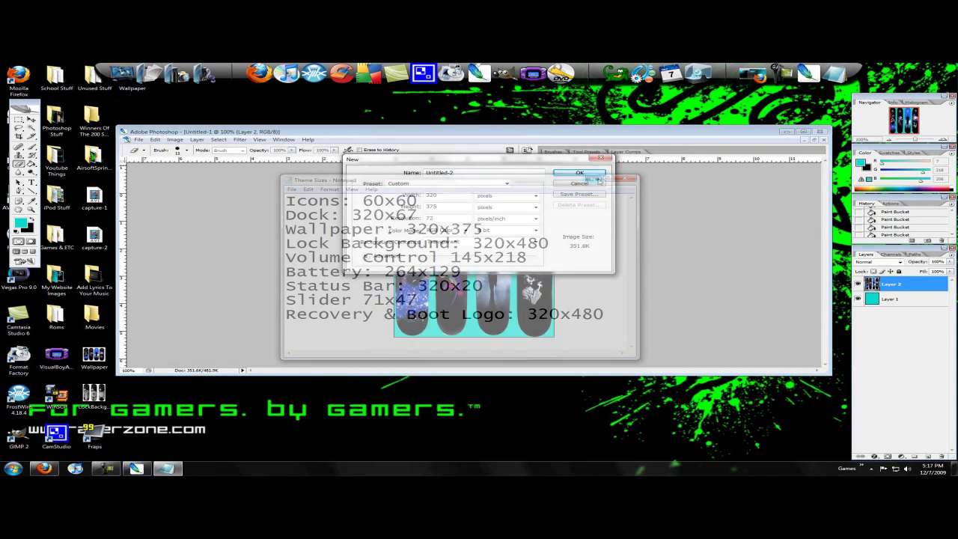
left_click(454, 206)
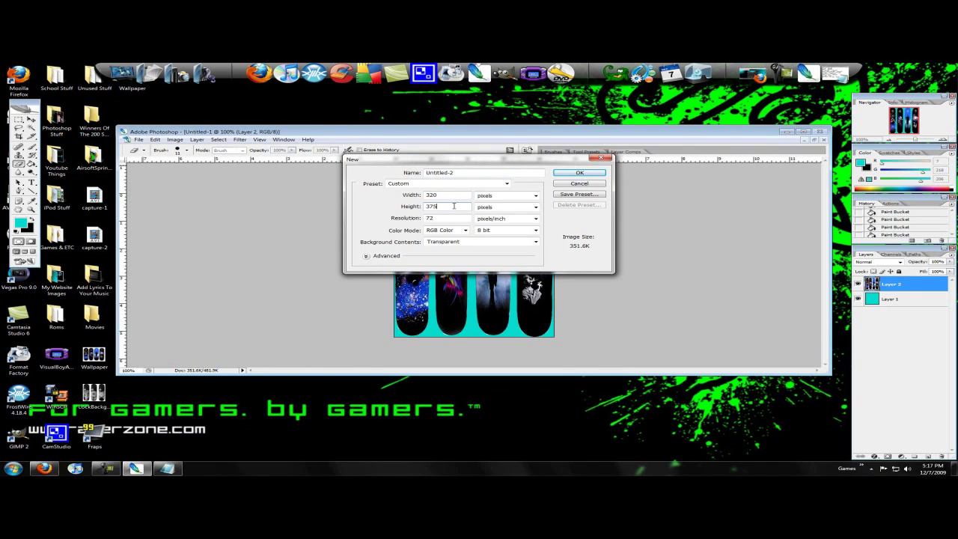
key("BackSpace")
key("BackSpace")
key("BackSpace")
type("480")
key("Return")
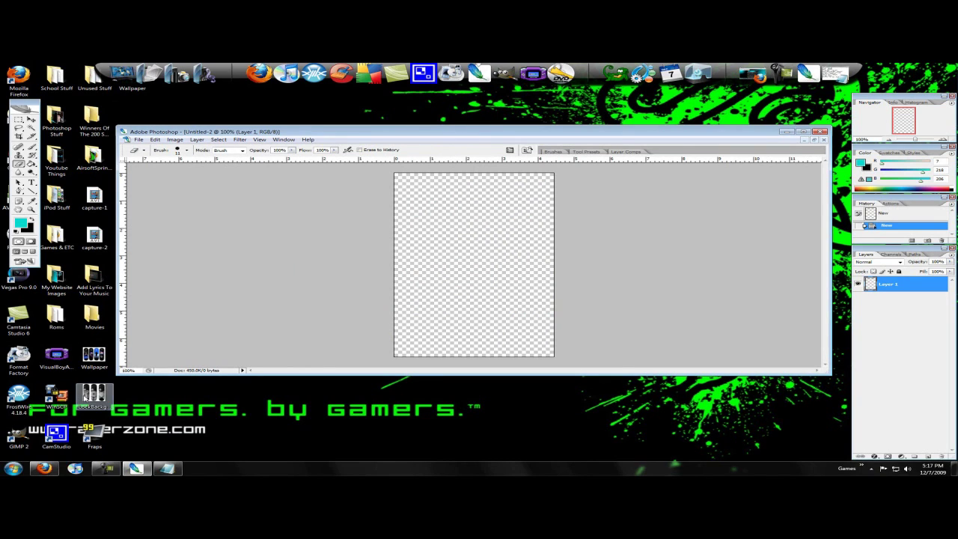
- Open the desktop's LockBackground image in Photoshop, and maximize the program window with its documents floating
left_click_drag(449, 280, 449, 272)
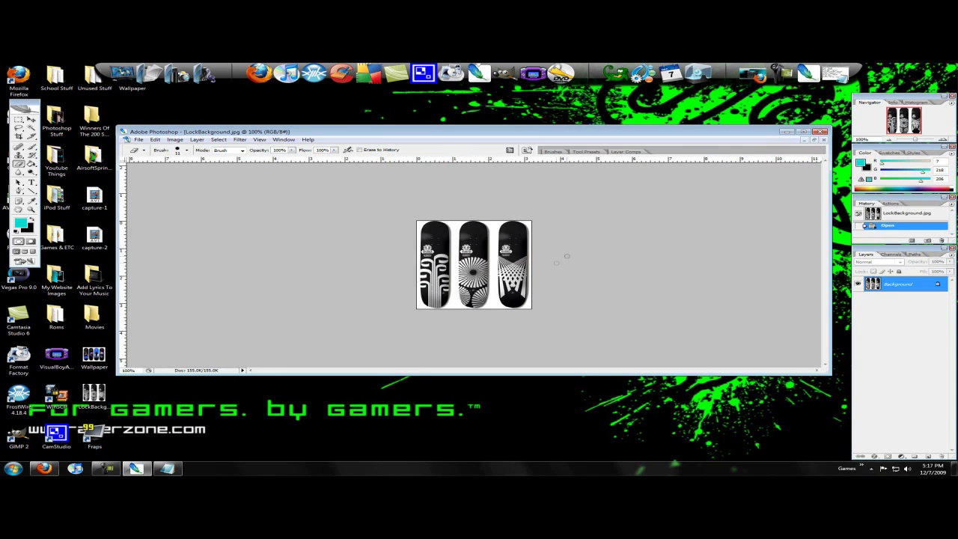
left_click(803, 131)
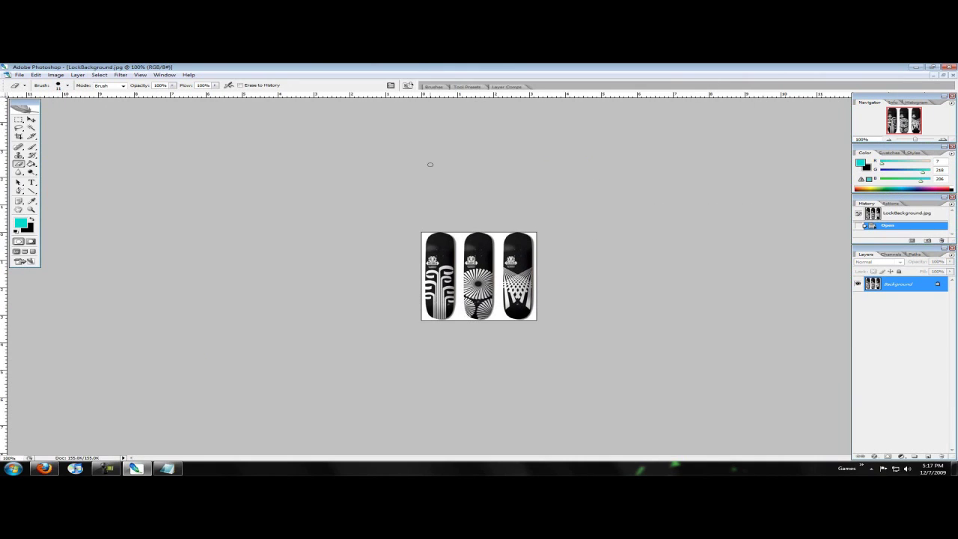
left_click(943, 75)
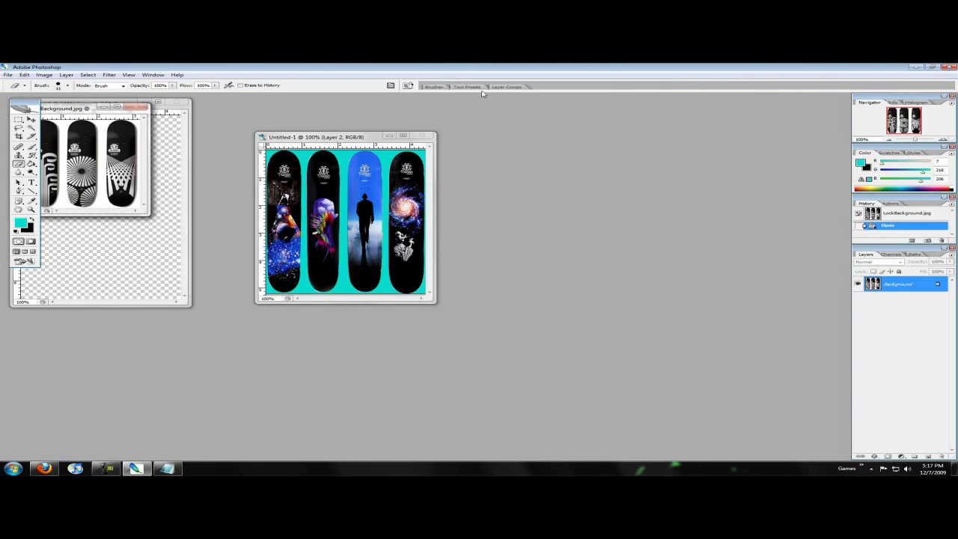
- Spread the LockBackground.jpg and blank document windows apart in the workspace, and close Untitled-1 without saving its changes
left_click_drag(92, 110, 554, 130)
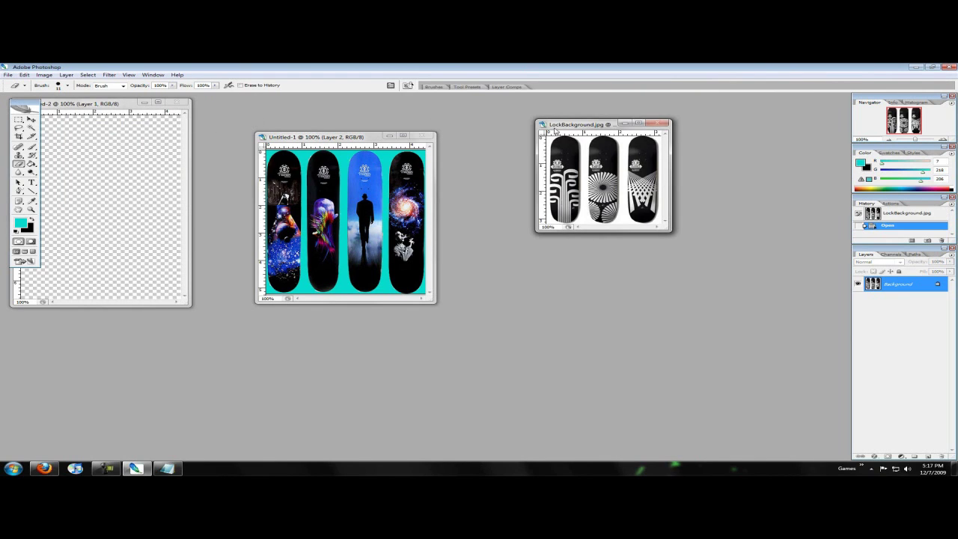
left_click(384, 139)
left_click(425, 136)
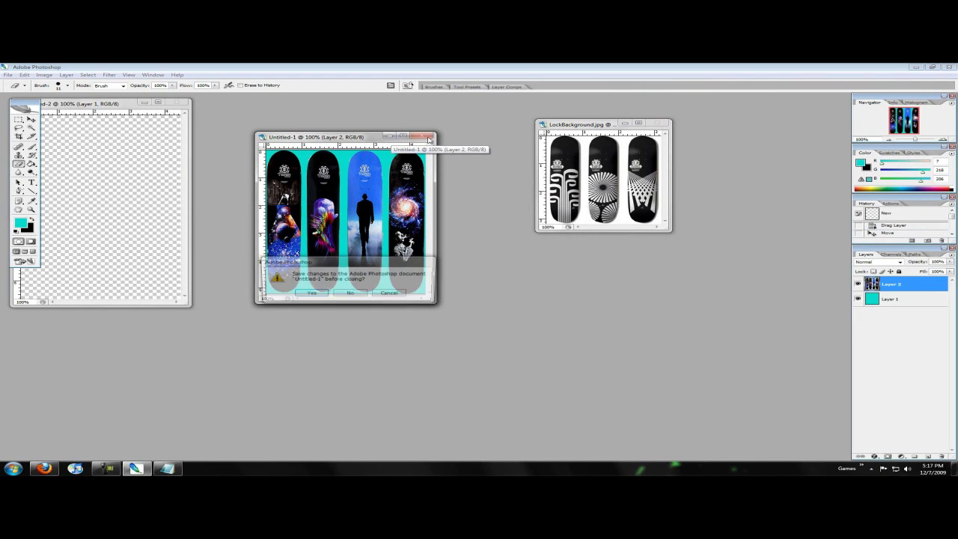
left_click(350, 293)
left_click_drag(114, 105, 256, 126)
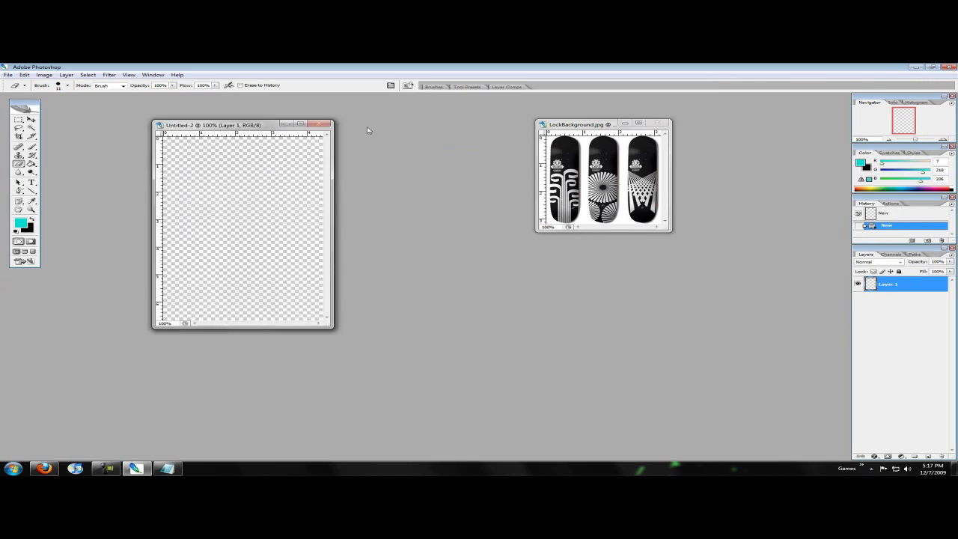
left_click_drag(367, 130, 377, 130)
- Convert the locked background of LockBackground.jpg into an editable layer
left_click(576, 124)
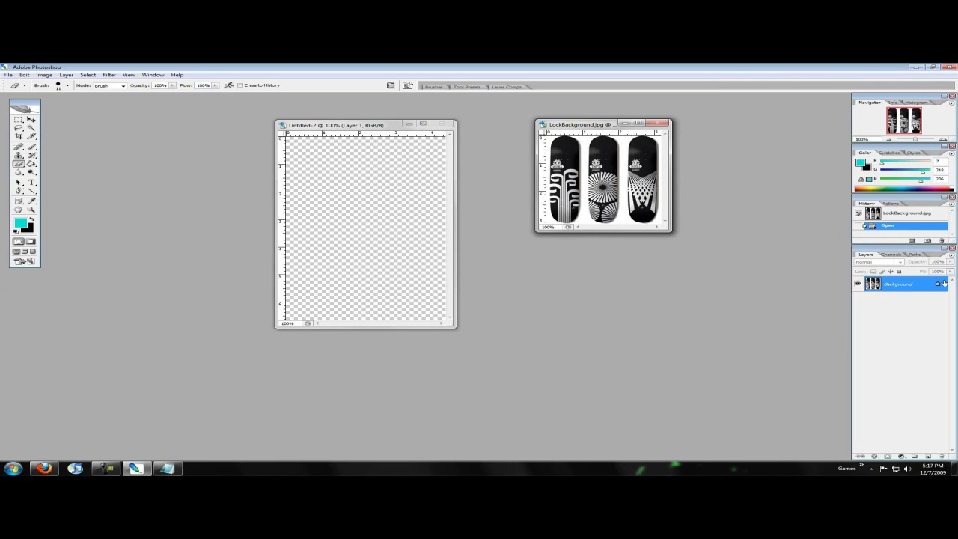
double_click(945, 283)
left_click(553, 191)
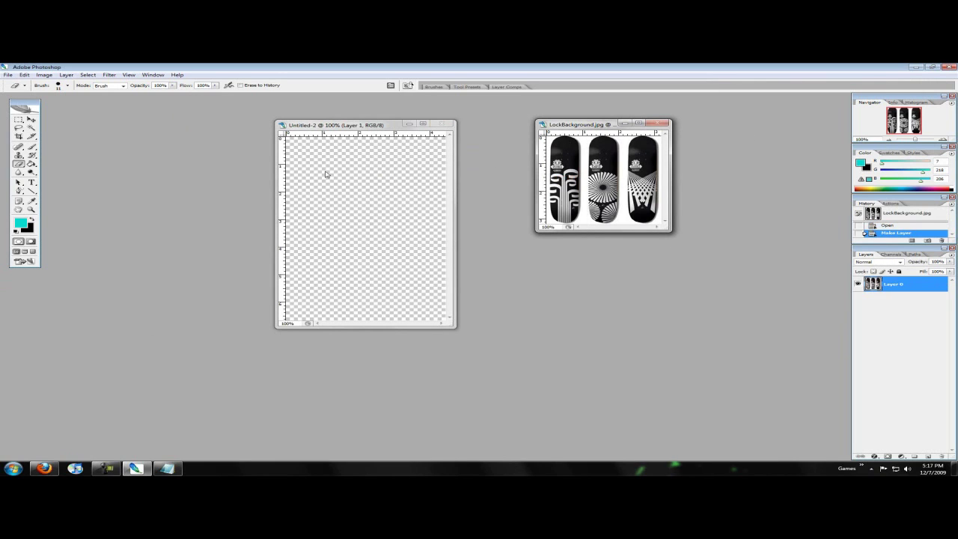
- Erase the white around the three skateboards with the Magic Eraser and move the cut-out boards into the blank Untitled-2 document
left_click(19, 164)
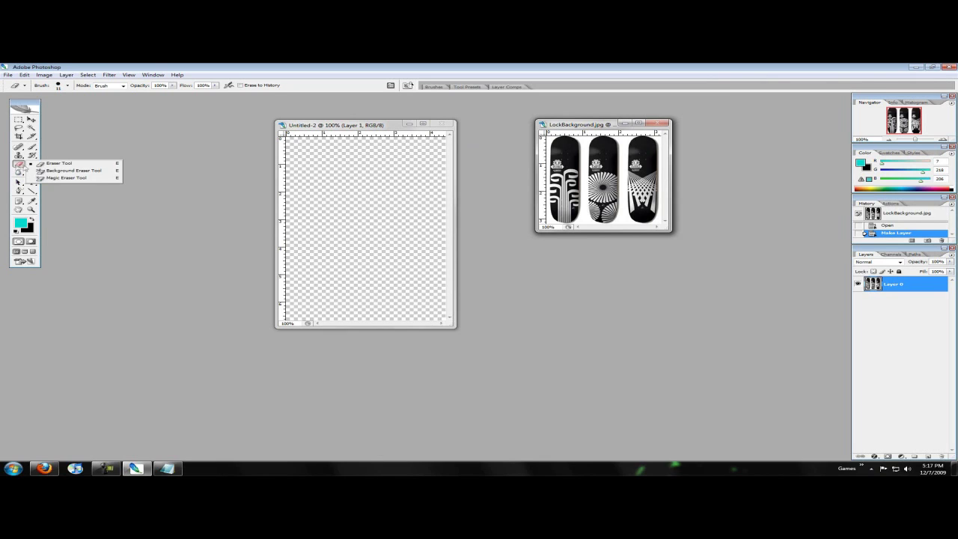
left_click(60, 177)
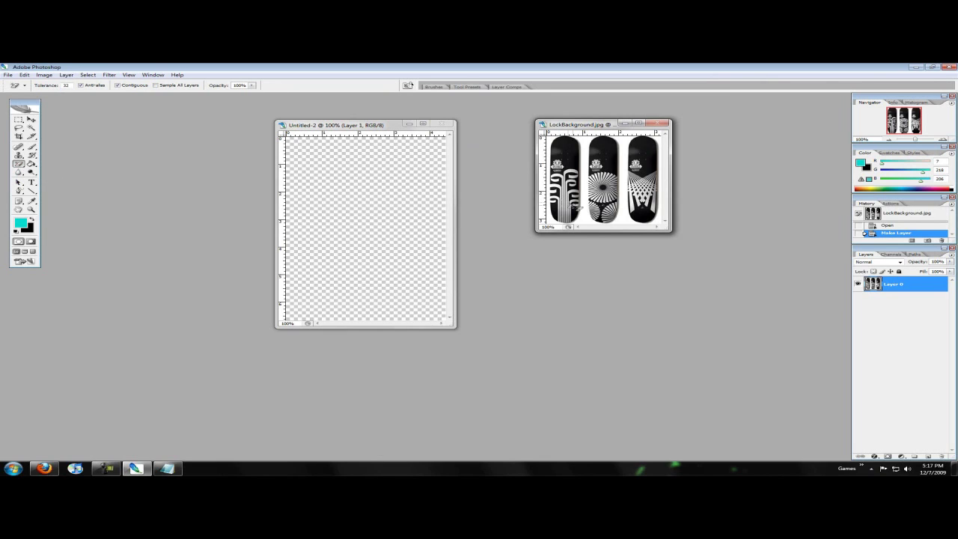
left_click(584, 213)
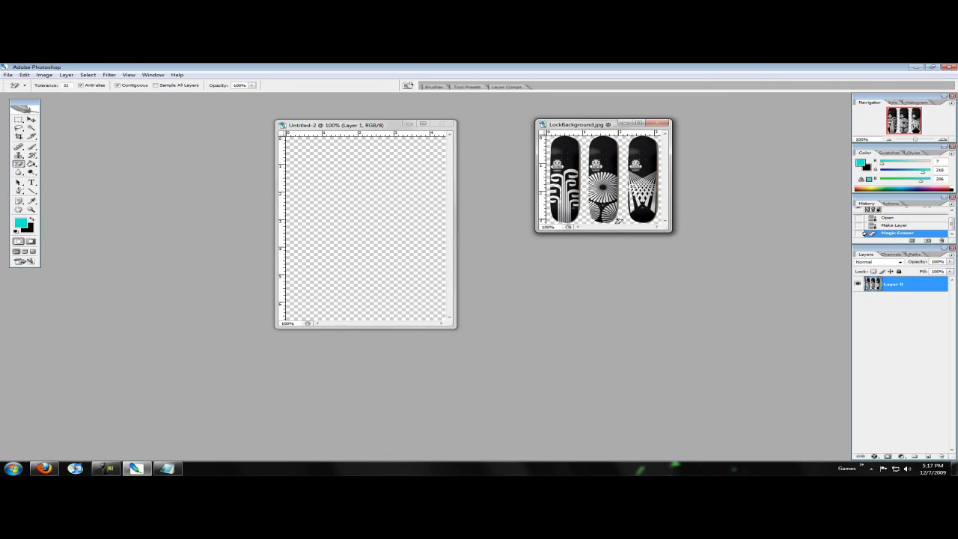
left_click(30, 119)
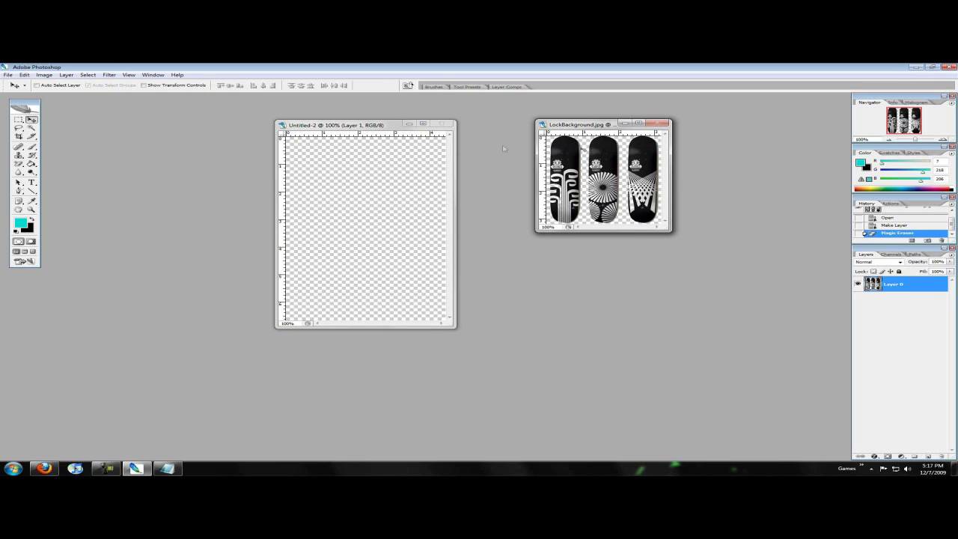
left_click_drag(630, 170, 384, 232)
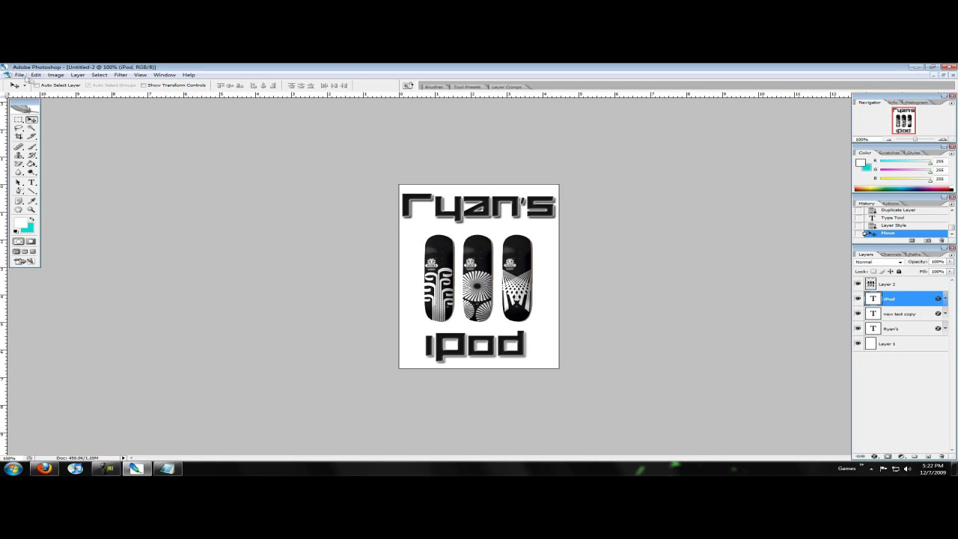
- Create a new transparent RGB document of 1000 x 1000 pixels at 72 pixels/inch
left_click(19, 75)
left_click(29, 83)
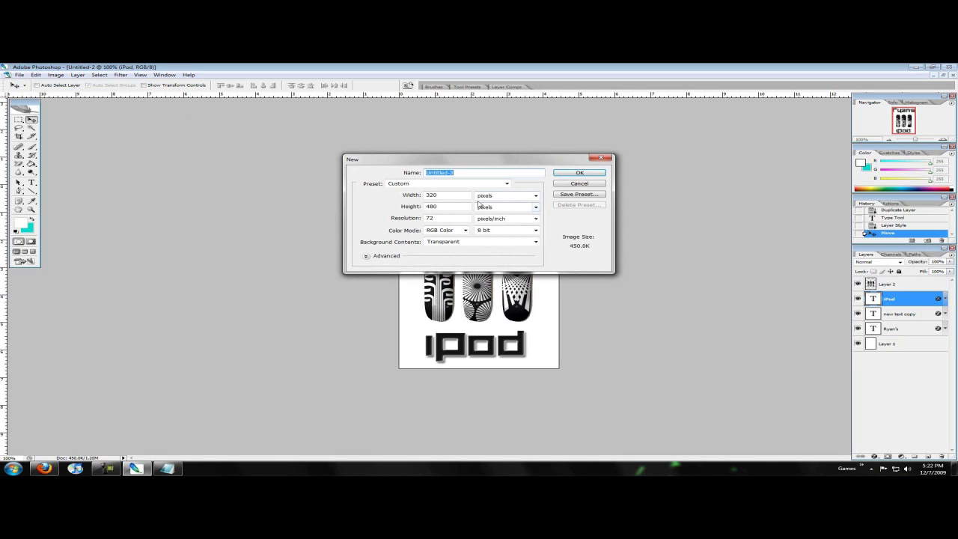
left_click(411, 197)
left_click(411, 197)
type("10")
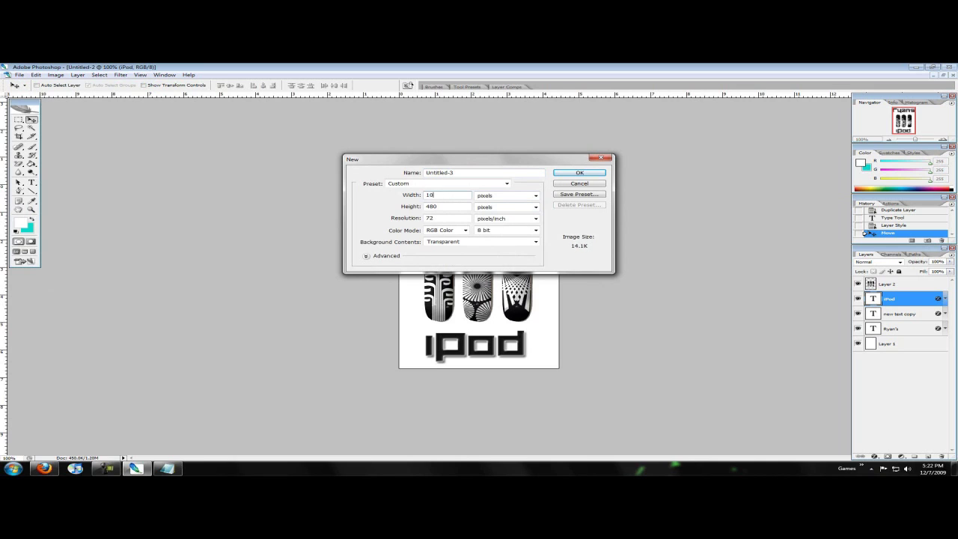
type("00")
key("Tab")
key("Tab")
type("1000")
key("Return")
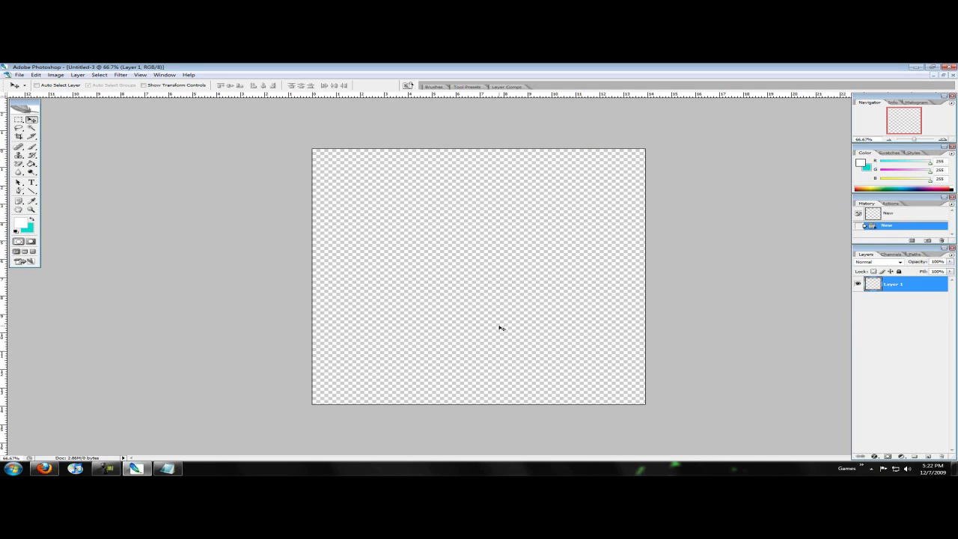
- Set the foreground colour to grey 808383 and fill the canvas with a grey-to-turquoise gradient from the bottom edge to the top
left_click(22, 221)
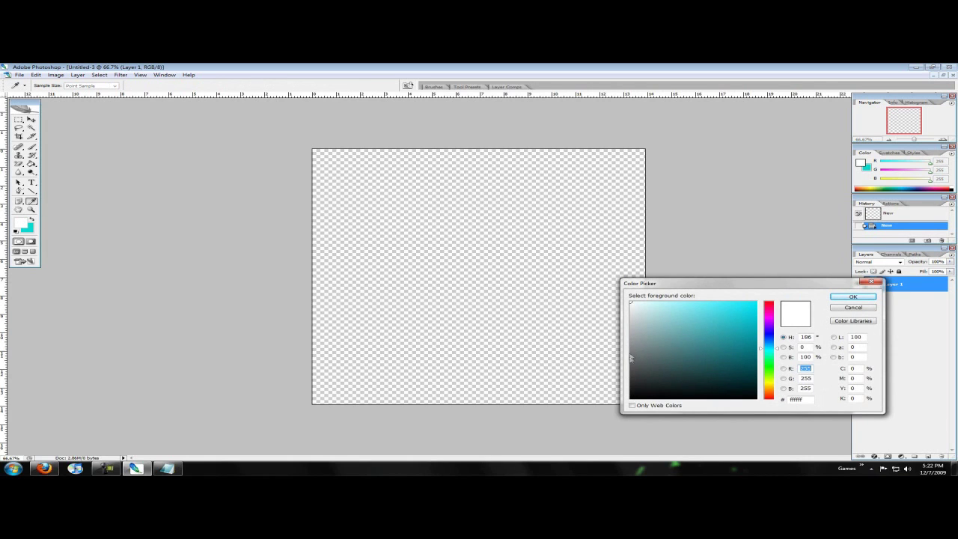
left_click_drag(632, 354, 632, 349)
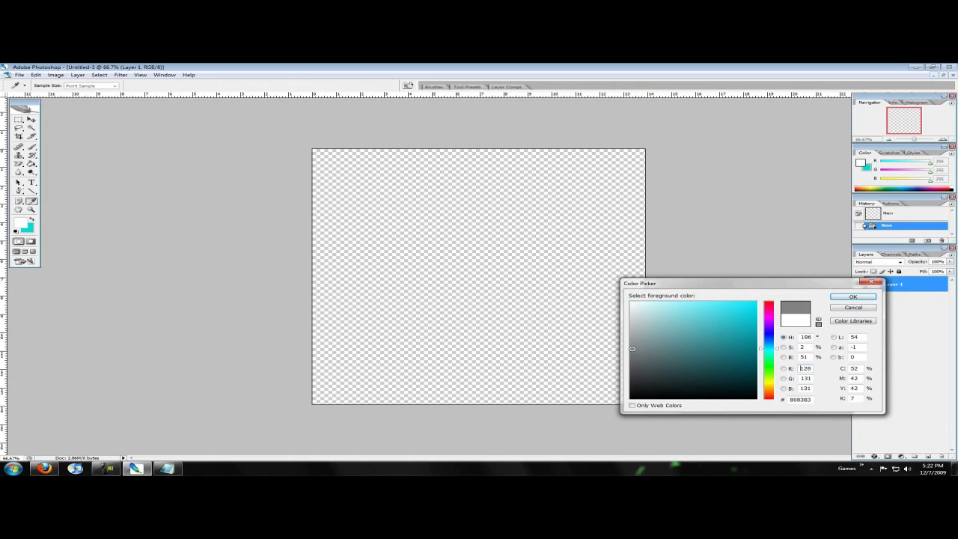
left_click(851, 298)
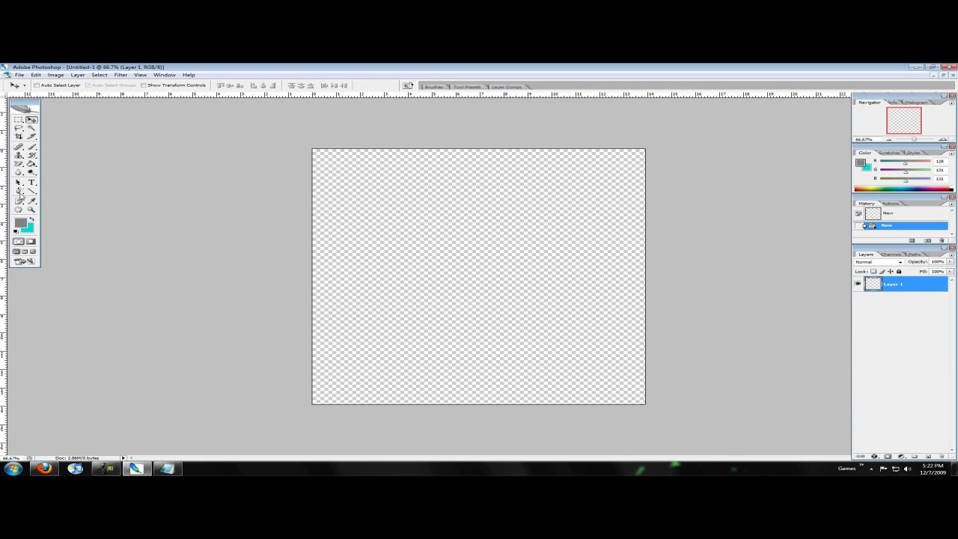
left_click_drag(31, 164, 71, 163)
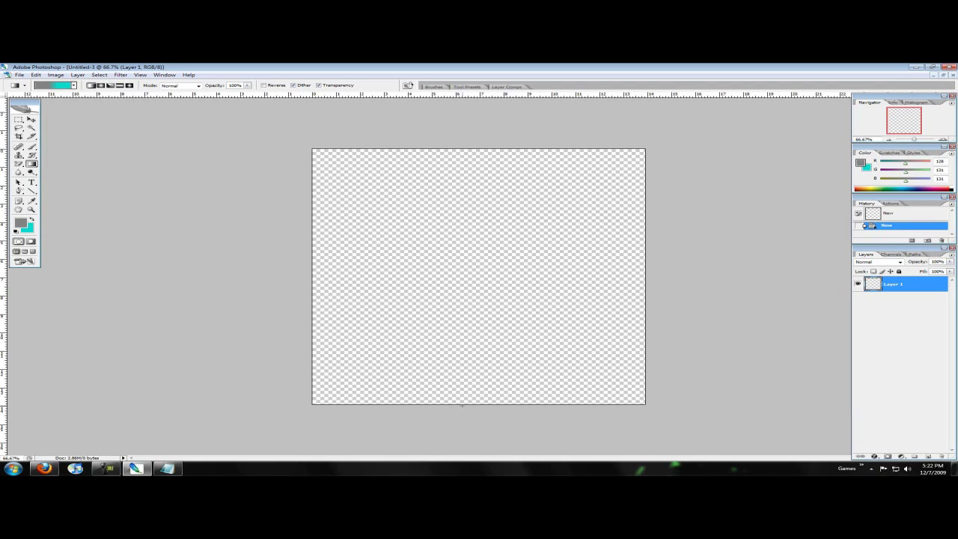
left_click_drag(462, 405, 436, 150)
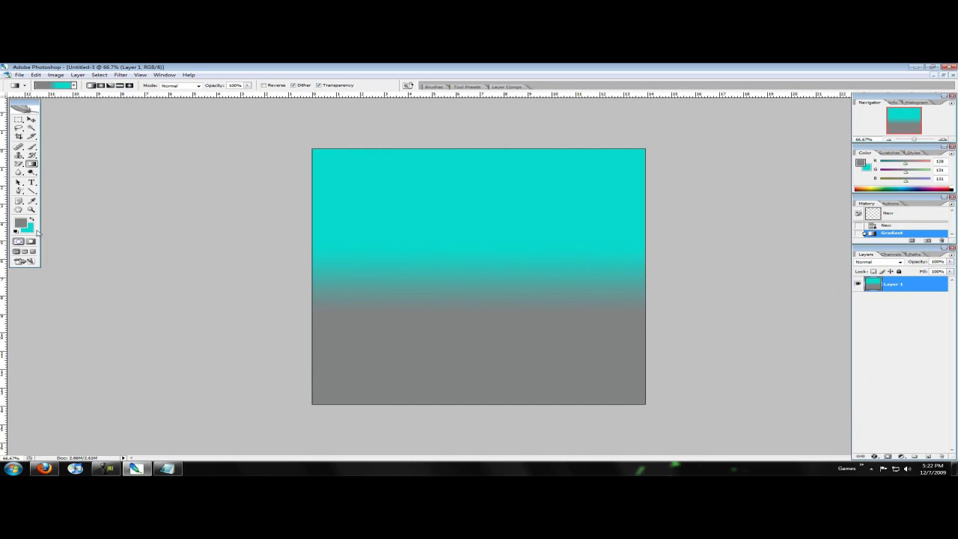
- Set the foreground colour to lighter grey abacac and redraw the gradient to turquoise from bottom to top
left_click(21, 223)
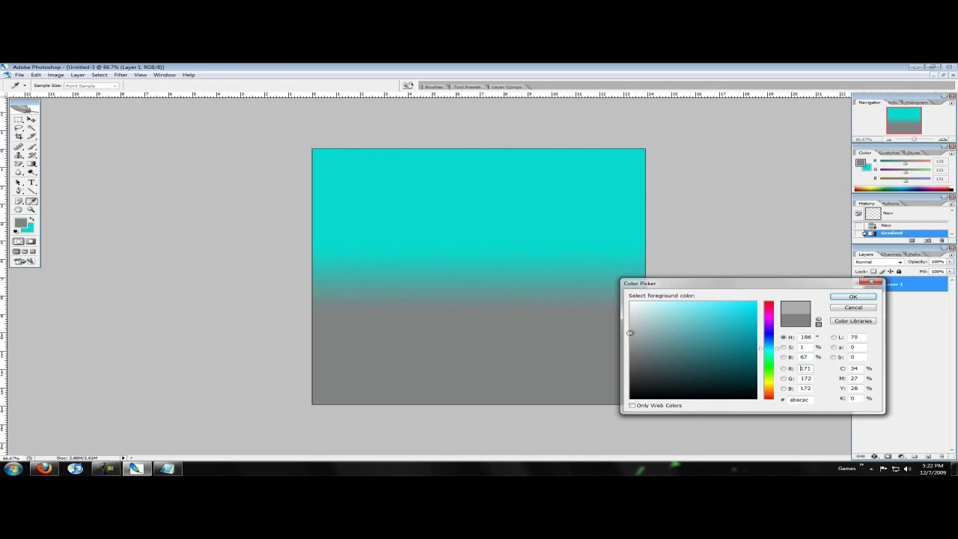
left_click(852, 297)
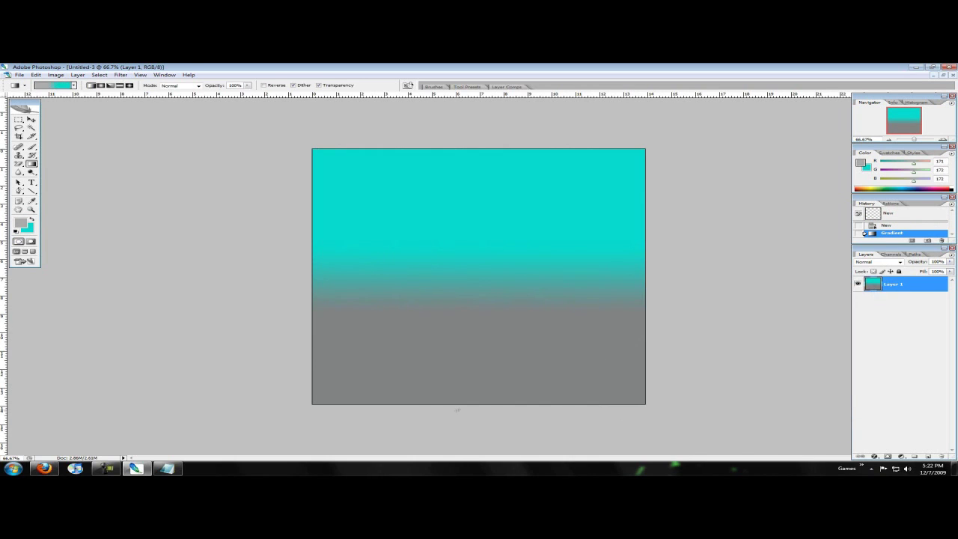
left_click_drag(469, 174, 469, 149)
- Set the foreground colour to a near-black teal and redraw the gradient so it runs from dark at the bottom to turquoise at the top
left_click(21, 222)
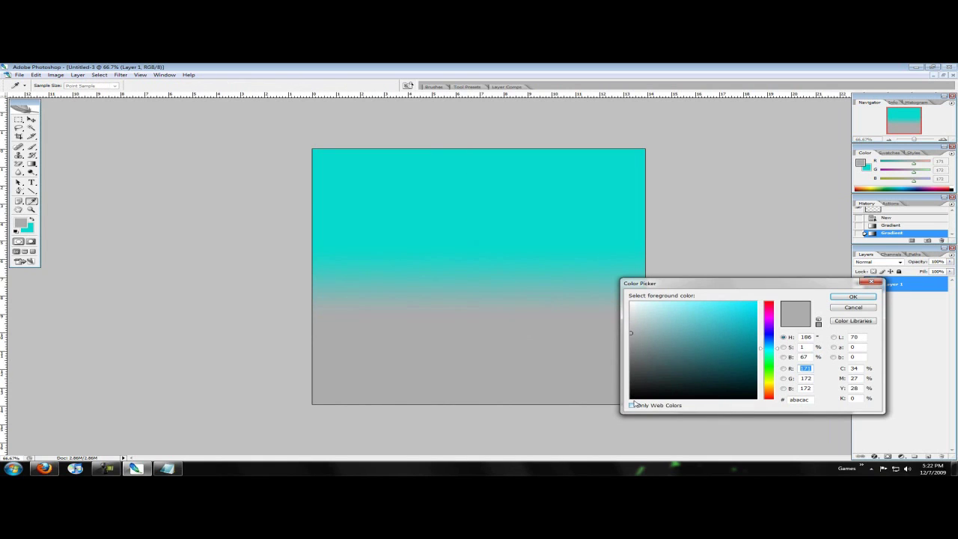
left_click(632, 398)
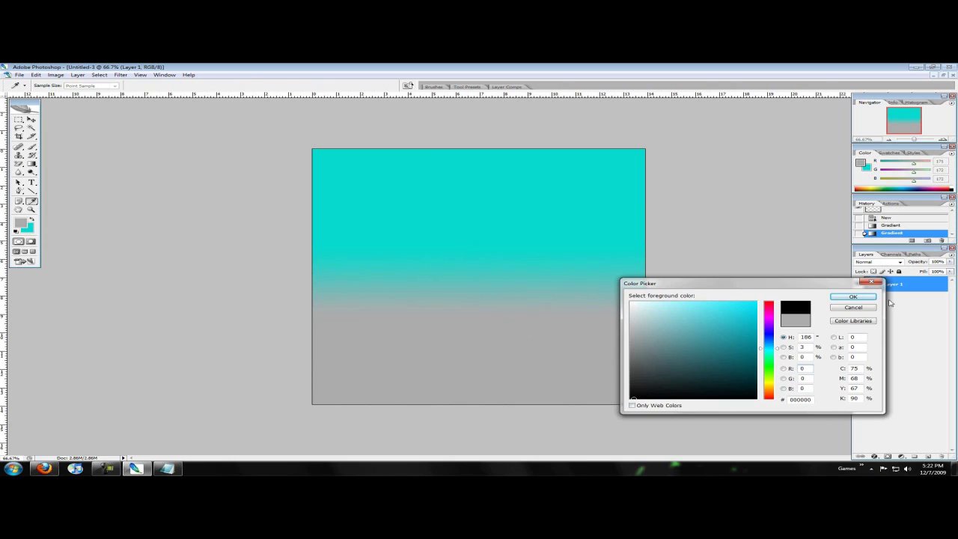
left_click(852, 297)
left_click_drag(472, 404, 470, 342)
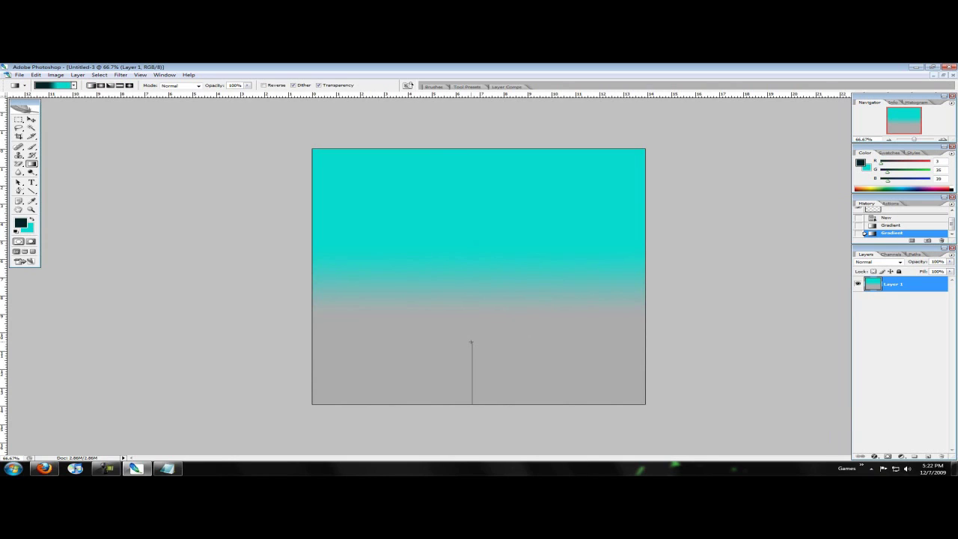
left_click_drag(471, 342, 471, 149)
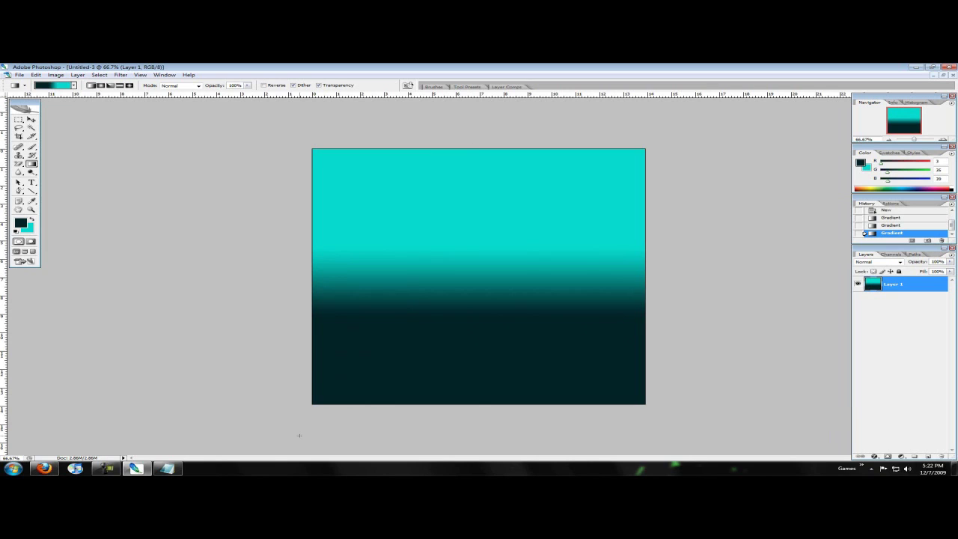
- Distort the gradient's transition band into jagged vertical spikes with the Wave filter
left_click(121, 76)
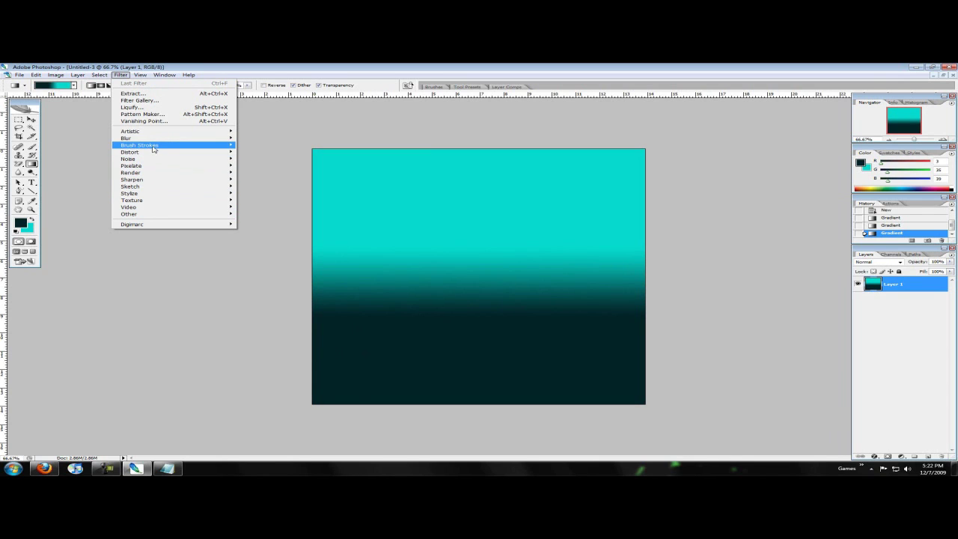
mouse_move(154, 153)
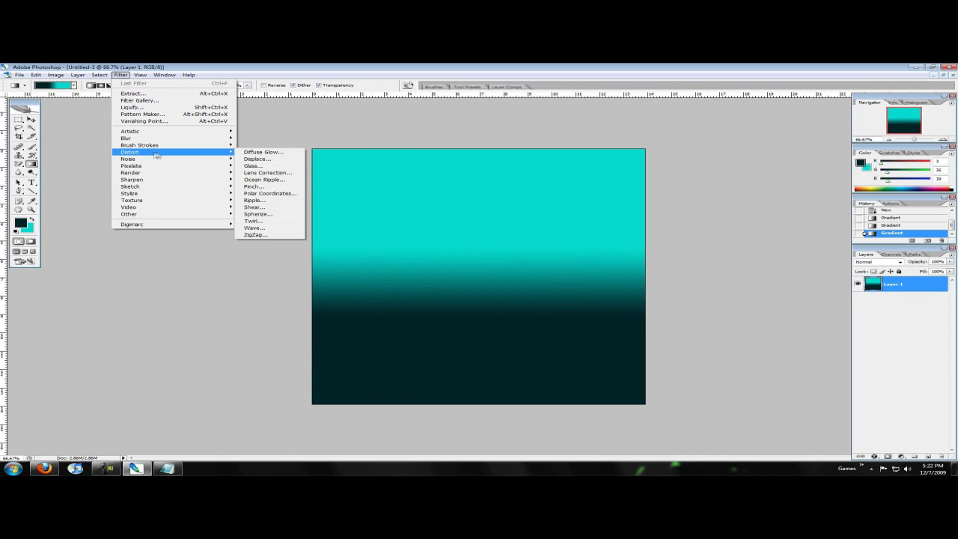
left_click(255, 228)
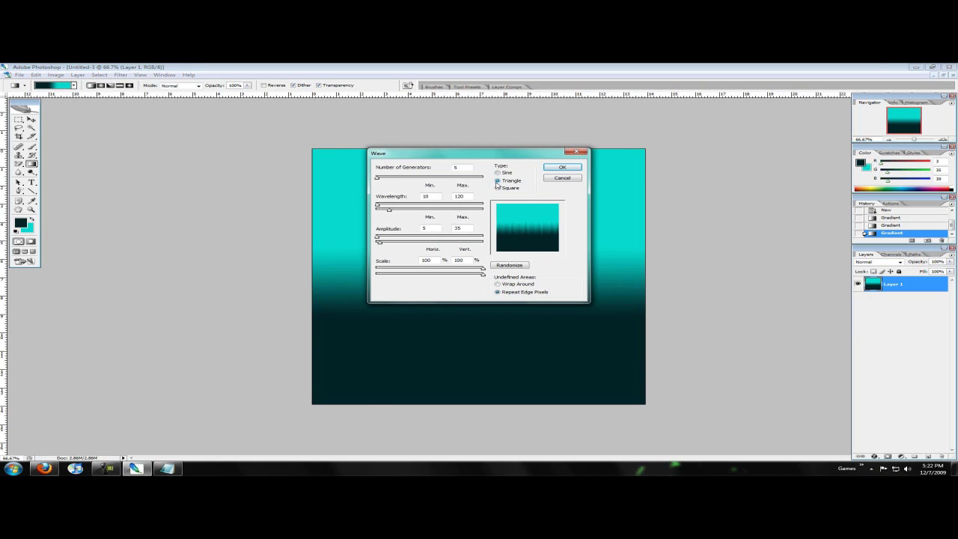
left_click(497, 187)
left_click(562, 168)
- Turn the spiked gradient into a starburst with the Polar Coordinates filter set to Rectangular to Polar, checking the preview at 25%
left_click(121, 75)
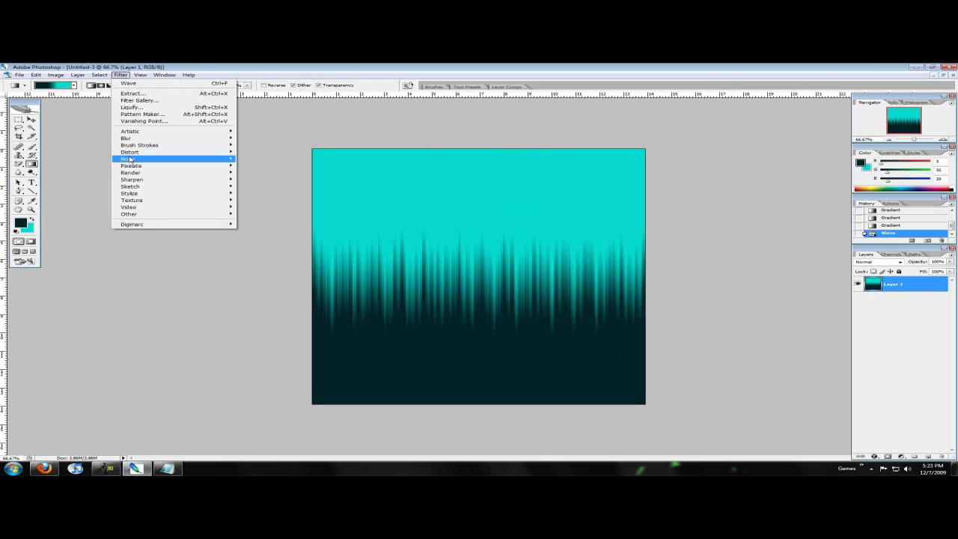
mouse_move(131, 151)
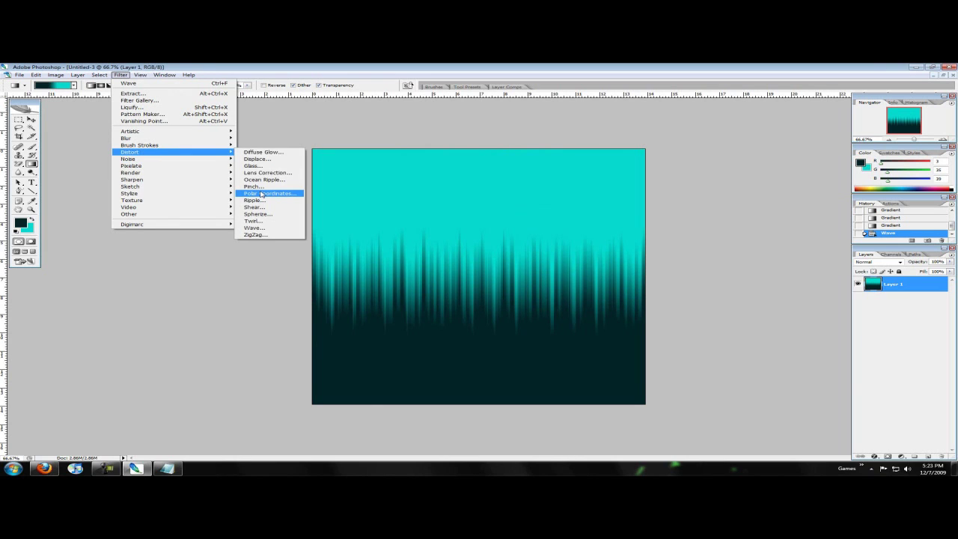
left_click(262, 194)
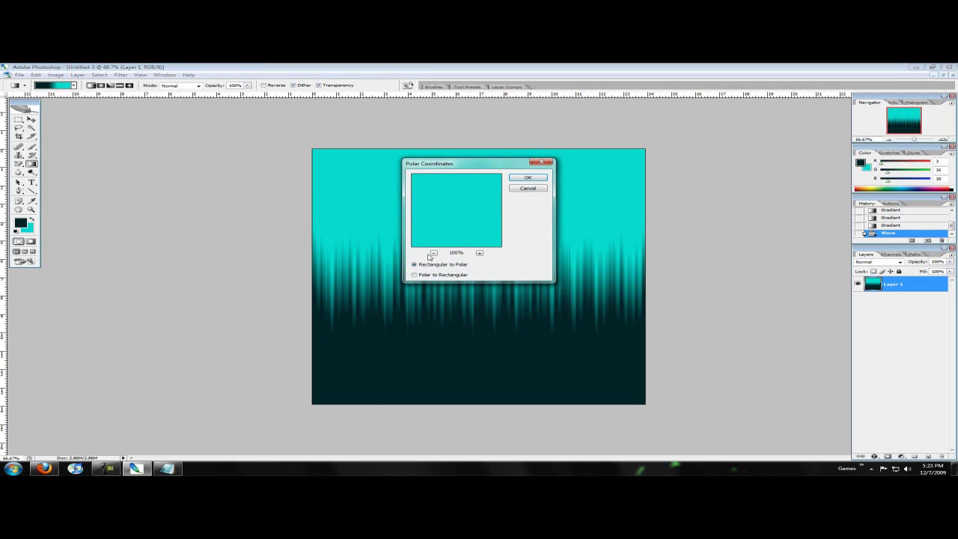
left_click(434, 254)
left_click(435, 255)
left_click(434, 254)
left_click(434, 255)
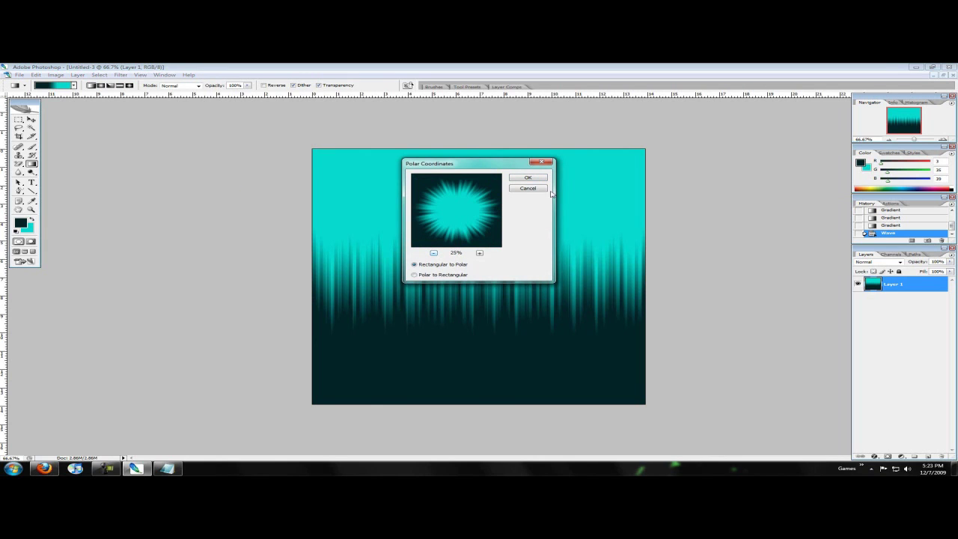
left_click(527, 178)
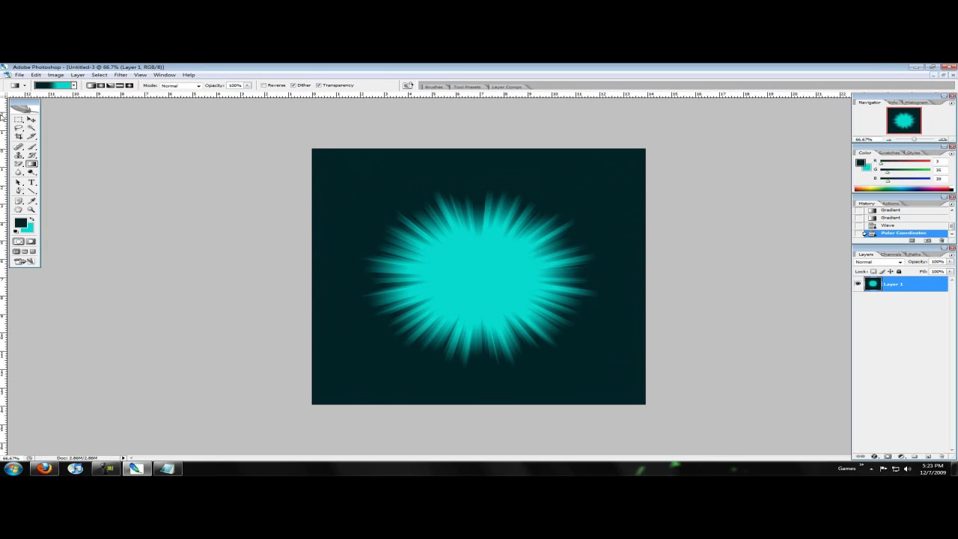
- Float the document windows and copy the turquoise starburst layer into the Untitled-2 lock background with the Move tool
key("v")
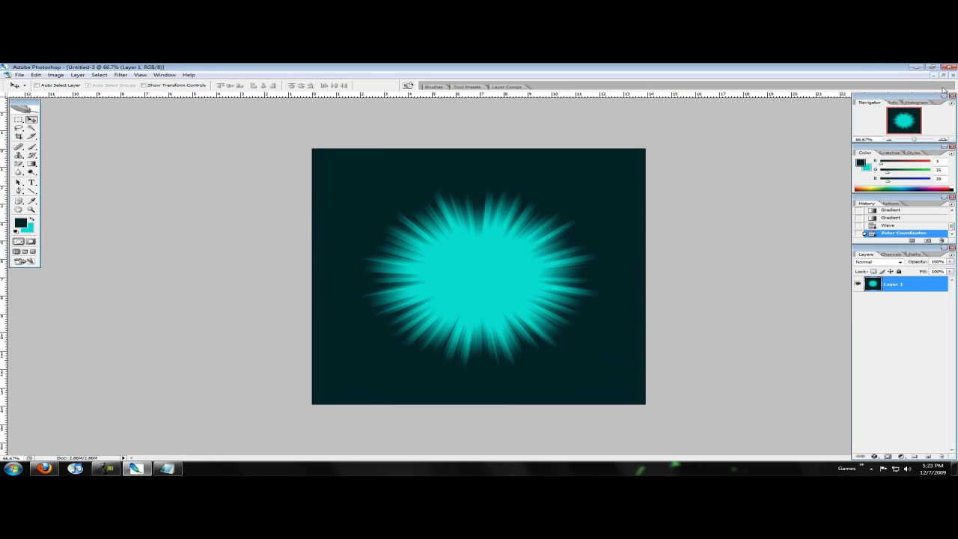
left_click(943, 75)
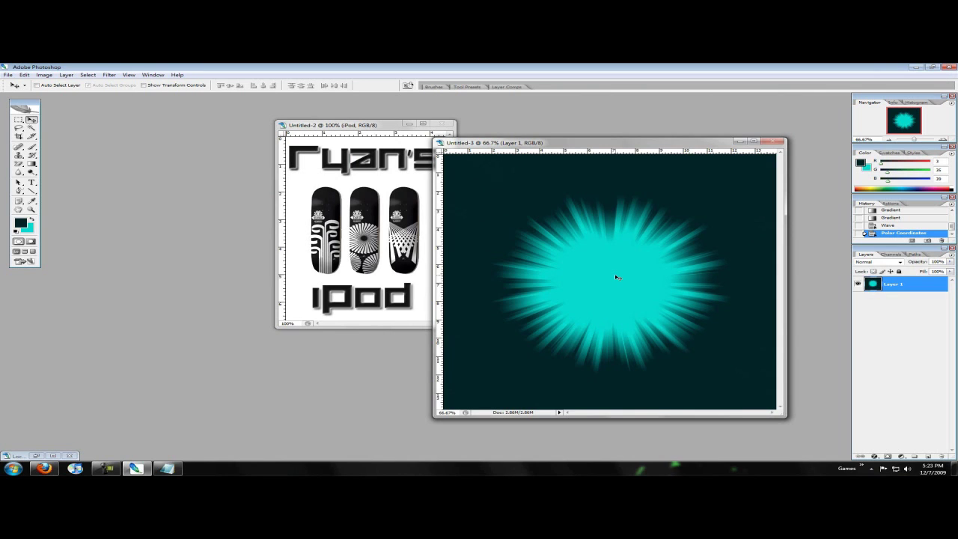
left_click_drag(614, 277, 364, 225)
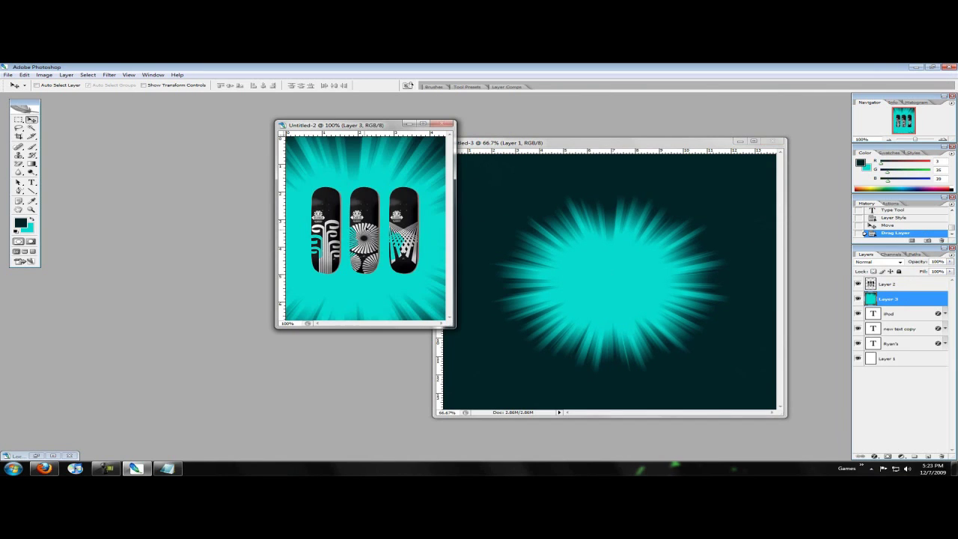
- Shift the starburst slightly to the right in the Untitled-2 document and raise the iPod and name text layers above the skateboards
left_click_drag(337, 125, 232, 130)
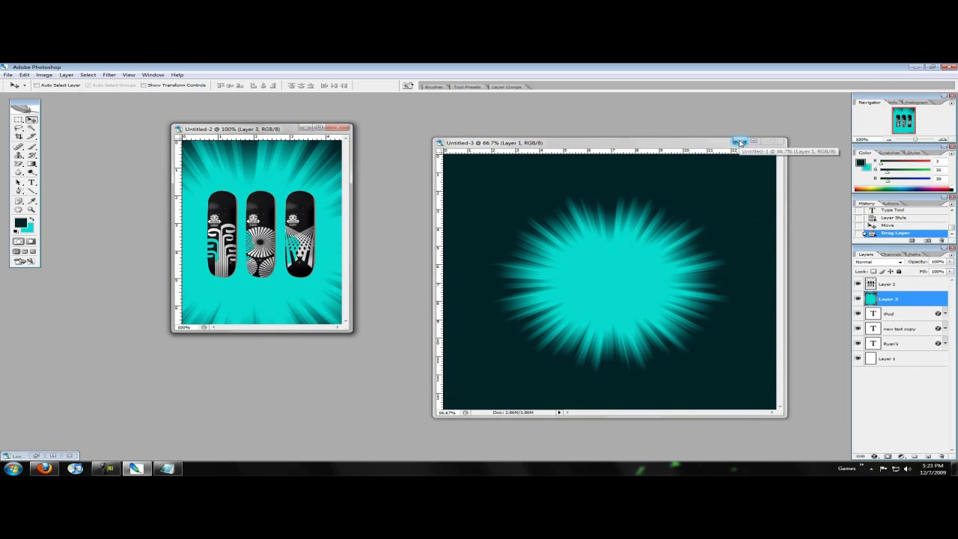
left_click(738, 142)
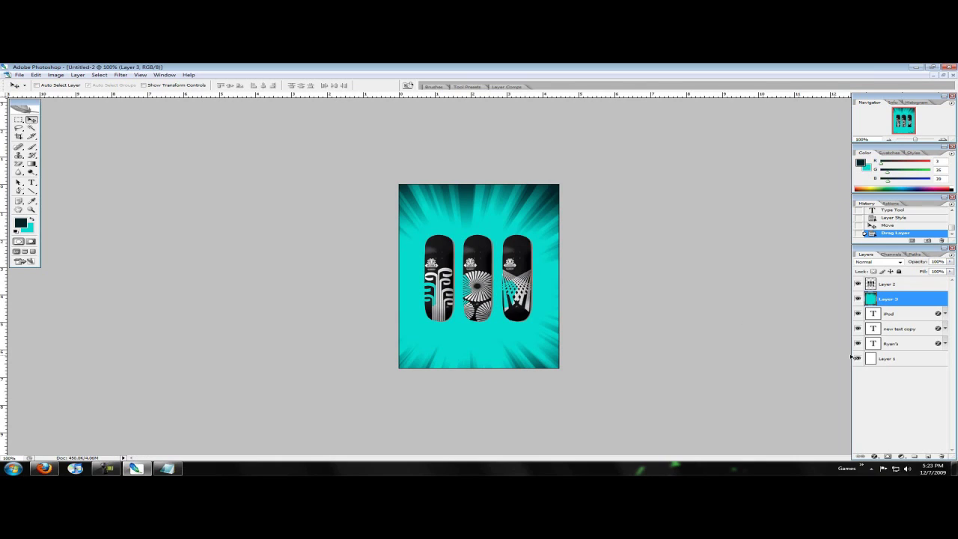
left_click_drag(465, 226, 480, 226)
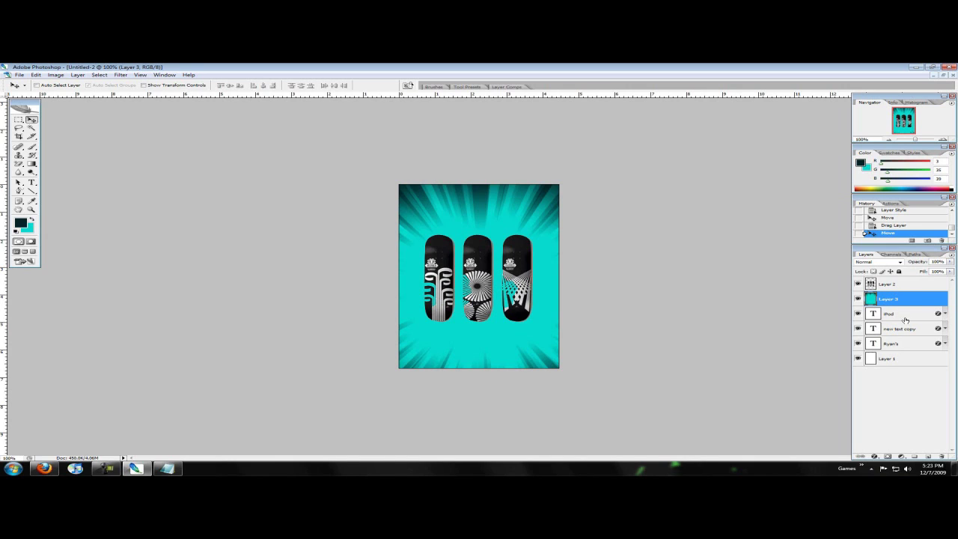
left_click_drag(902, 301, 894, 283)
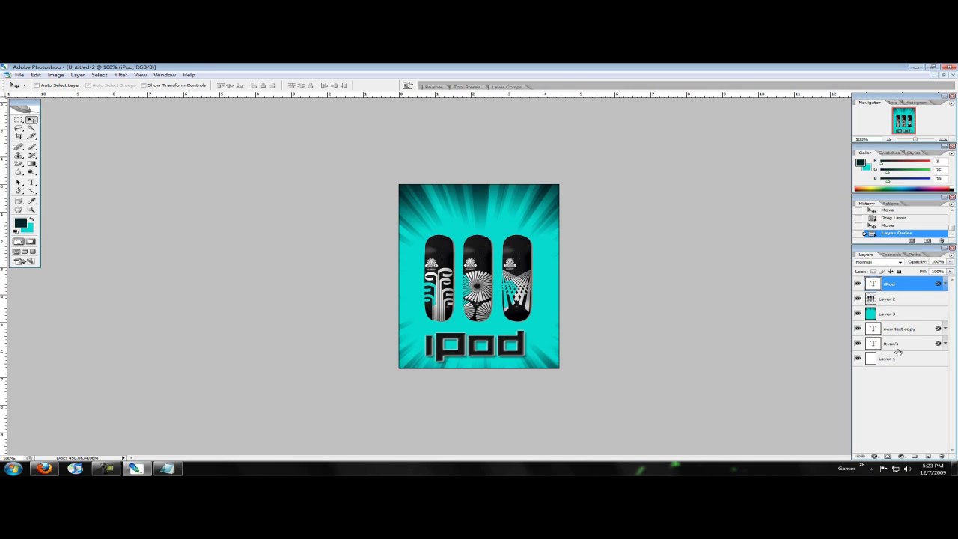
left_click_drag(898, 346, 894, 282)
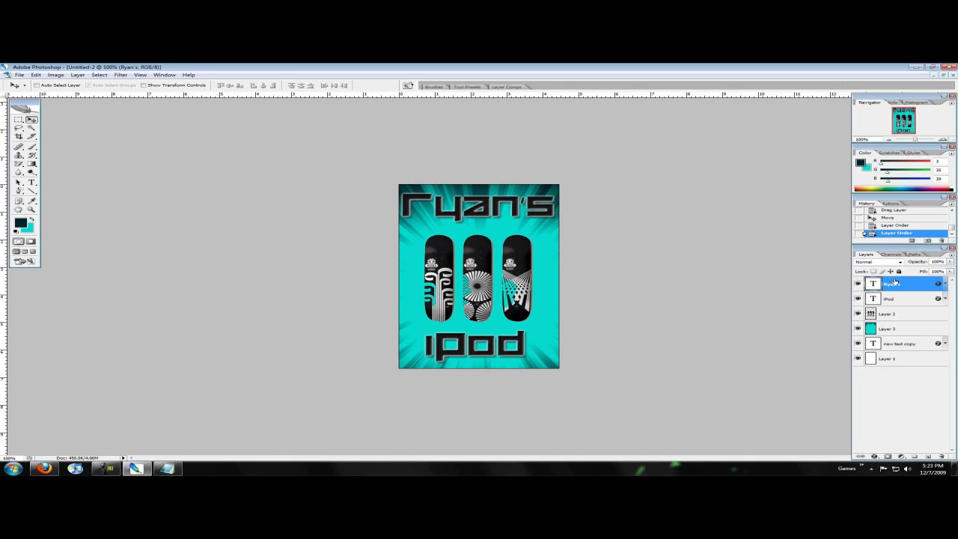
- Delete the white Layer 1 and the unused "new text copy" layer
left_click(893, 362)
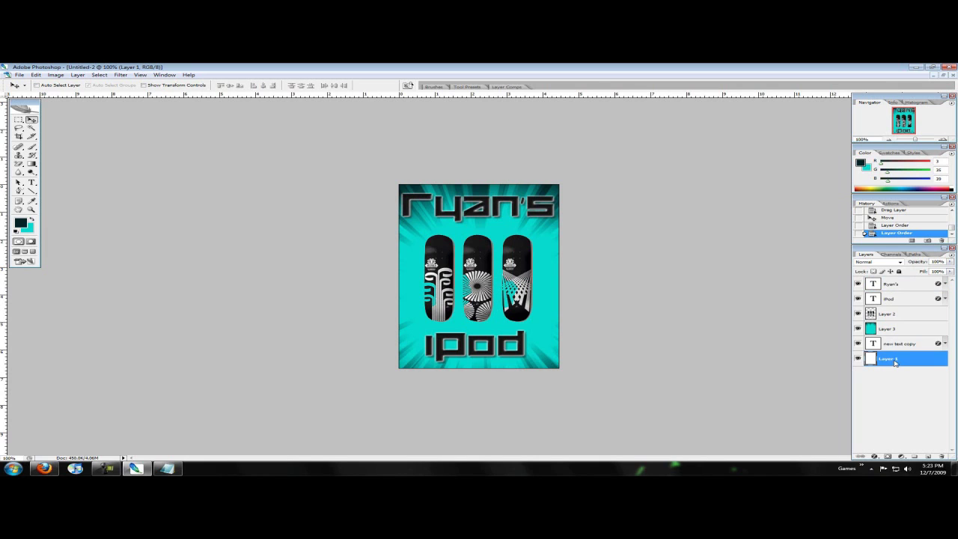
right_click(894, 362)
left_click(871, 216)
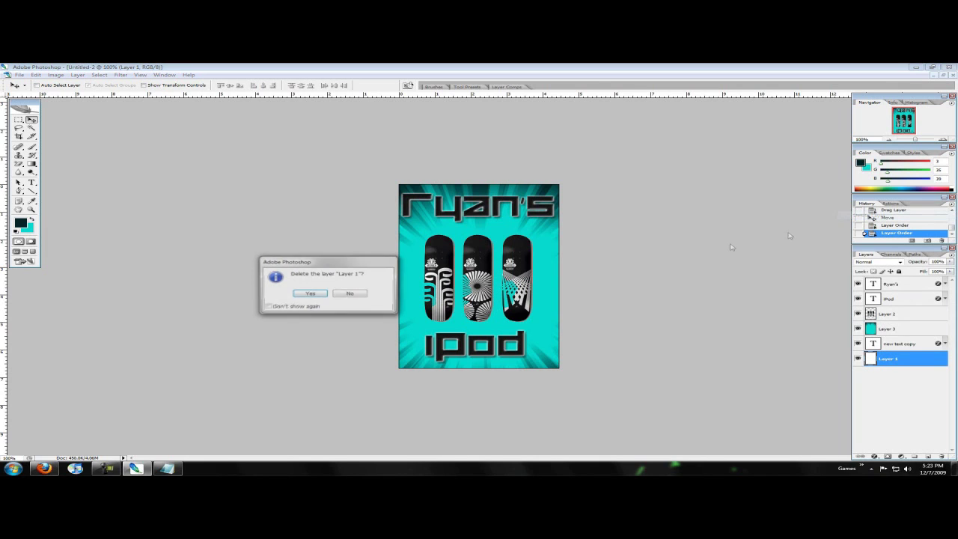
left_click(310, 293)
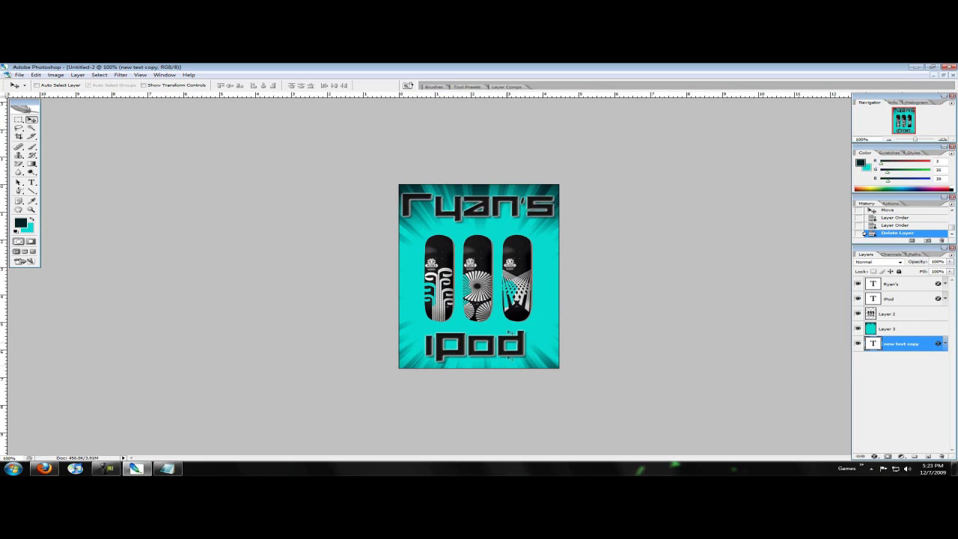
right_click(904, 344)
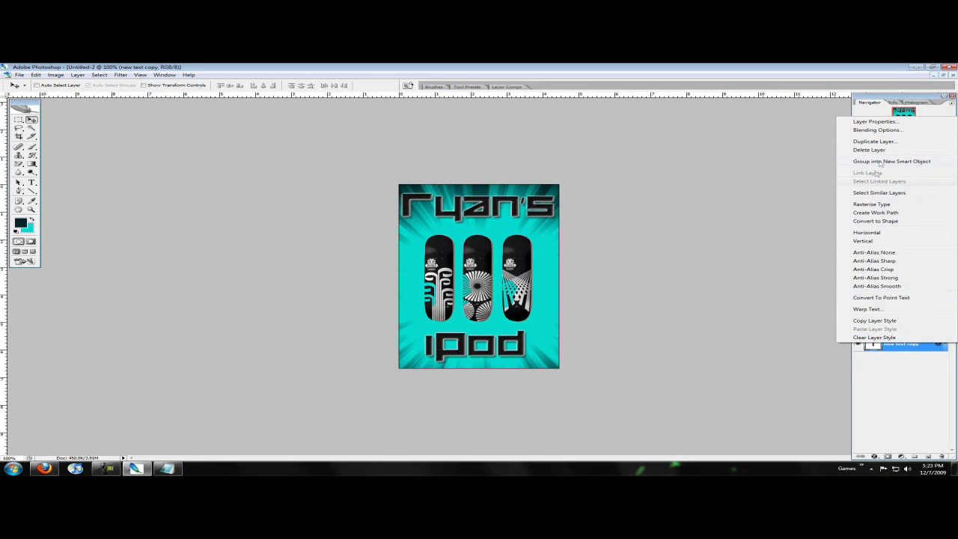
left_click(868, 150)
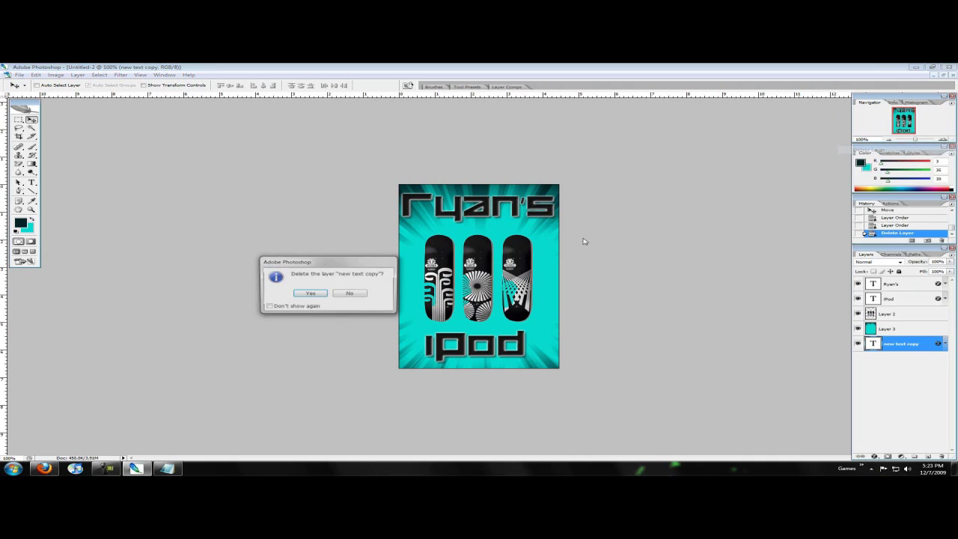
left_click(326, 297)
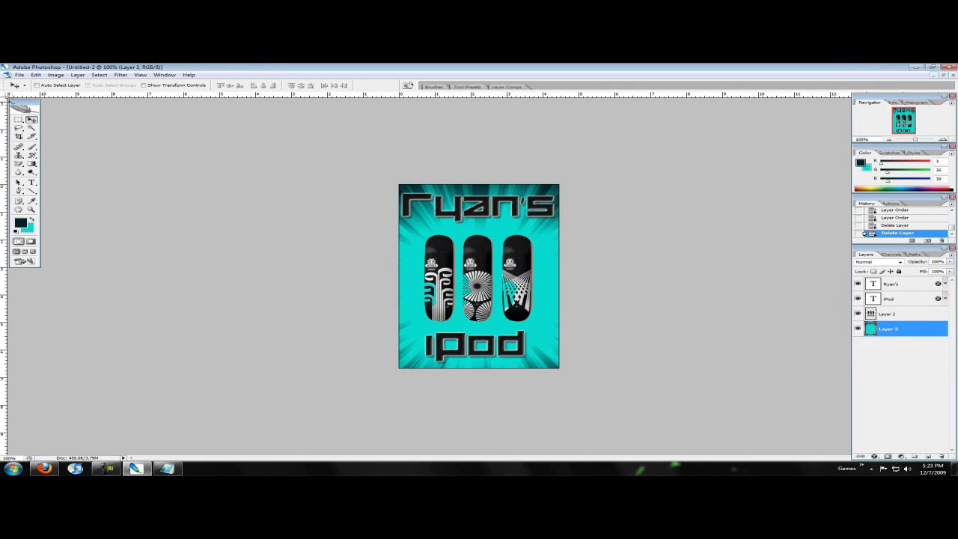
- Save the lock background to the Desktop as LockBackground.png in PNG format with Interlace set to None
left_click(19, 75)
left_click(33, 159)
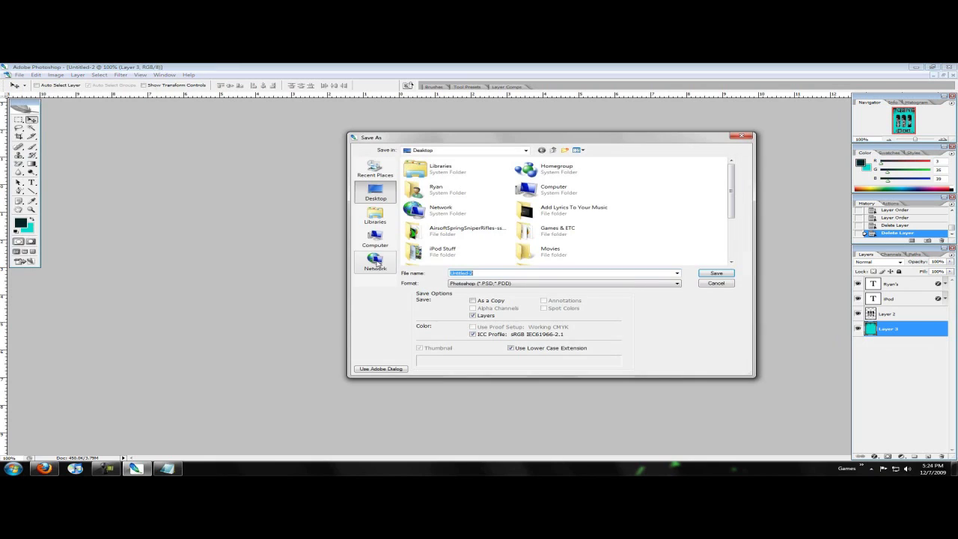
type("LockBackground")
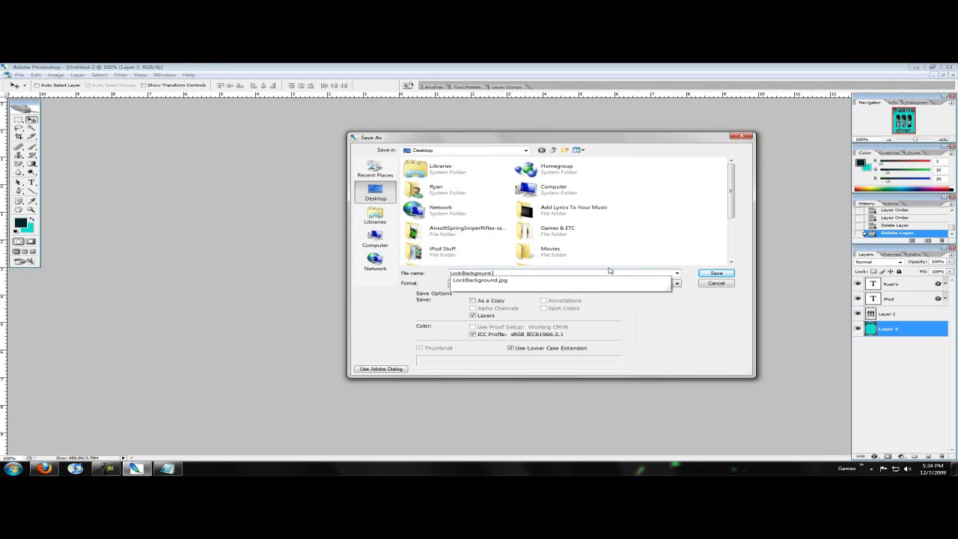
type(".png")
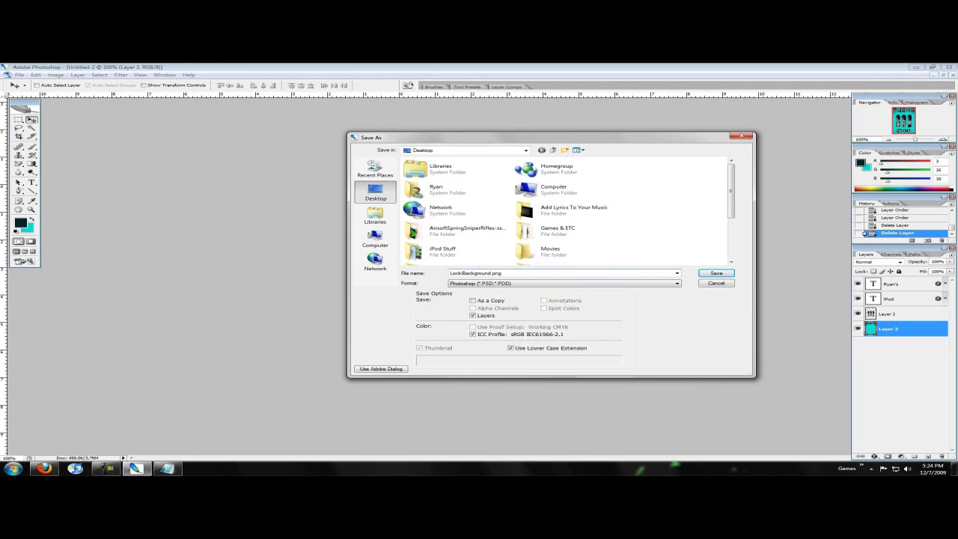
left_click(546, 284)
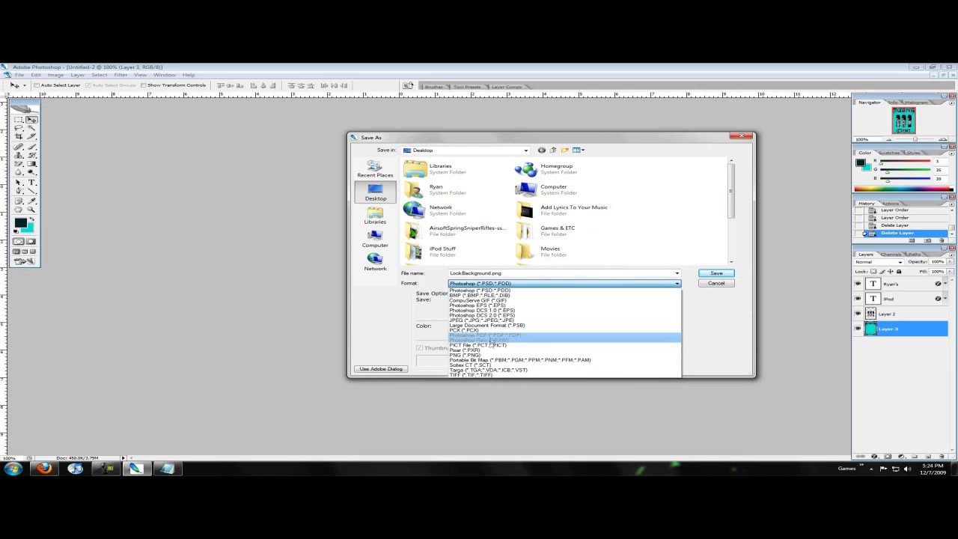
left_click(486, 357)
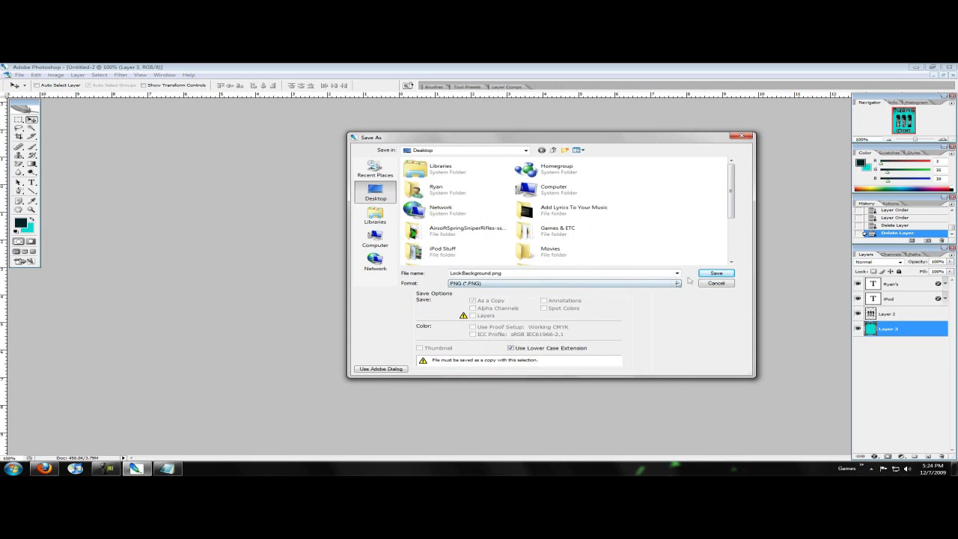
left_click(714, 273)
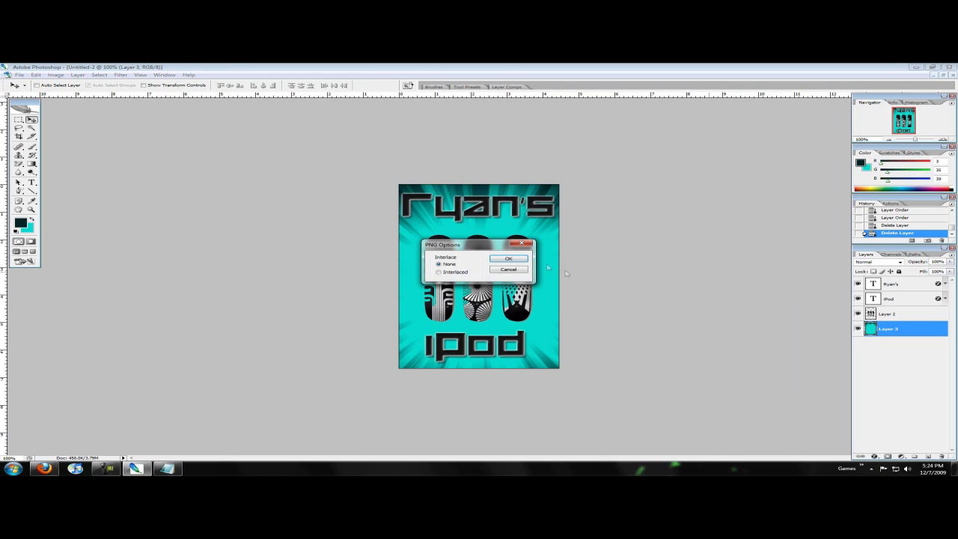
left_click(513, 259)
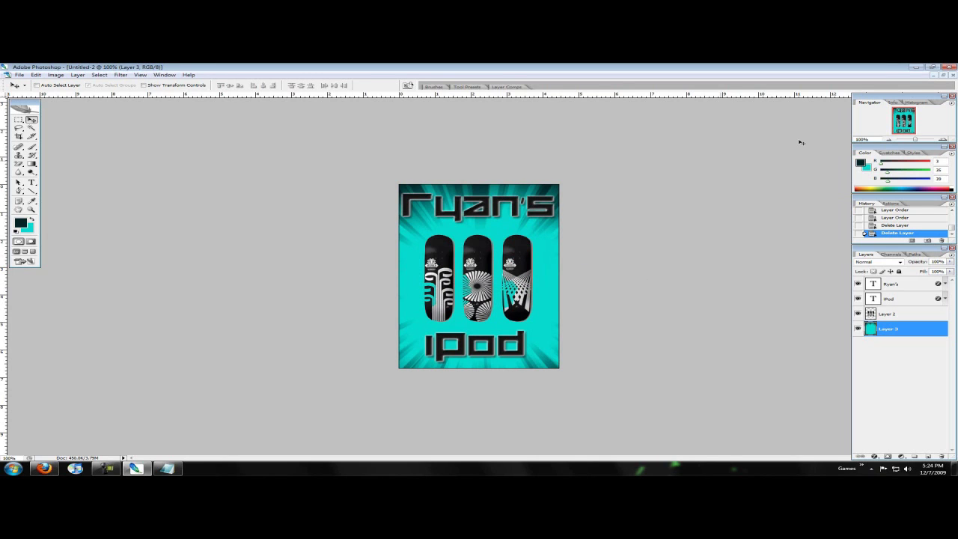
- Close all open documents without saving changes and exit Photoshop
left_click(952, 75)
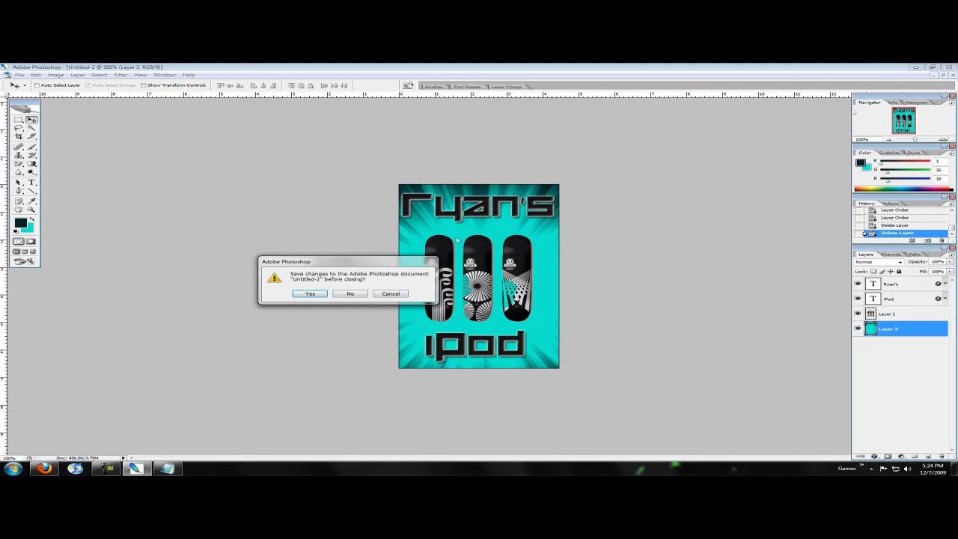
left_click(348, 293)
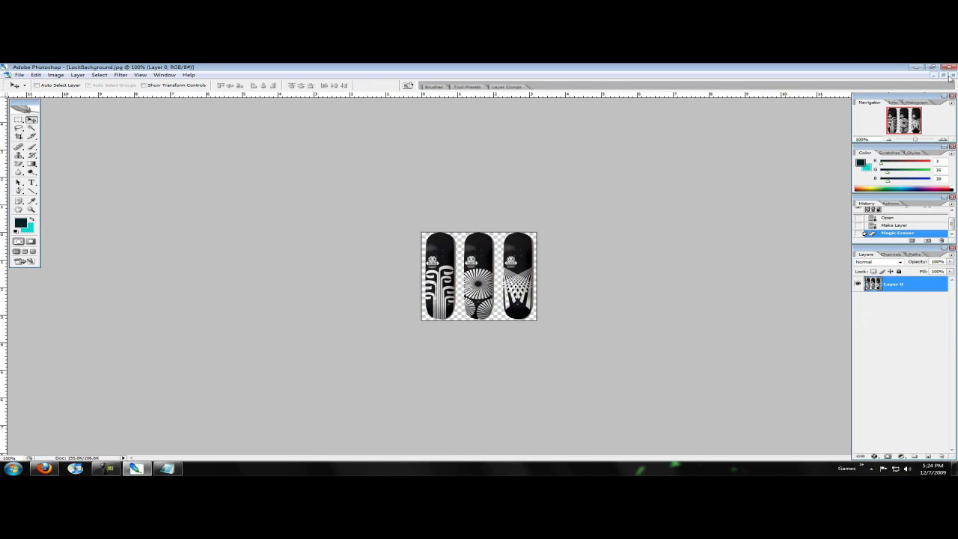
left_click(951, 75)
left_click(351, 298)
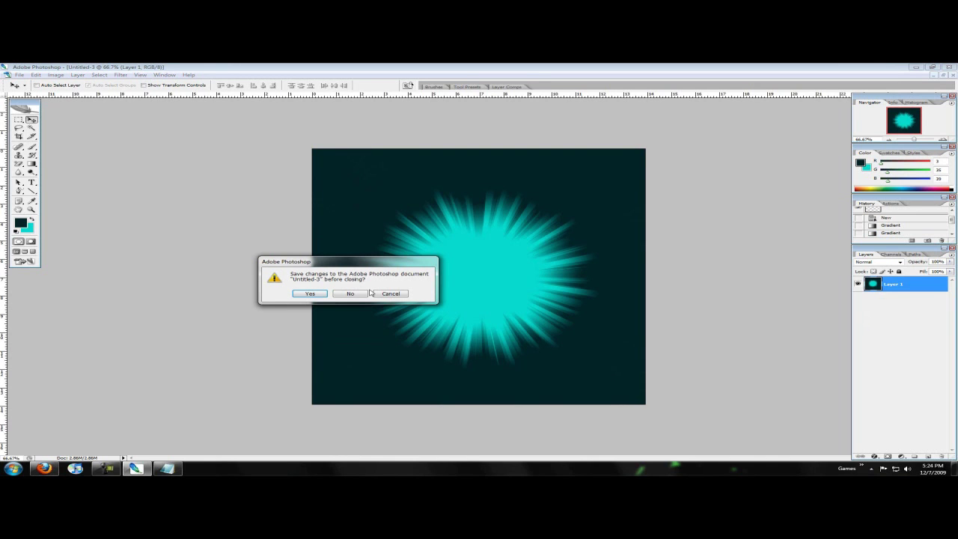
left_click(351, 294)
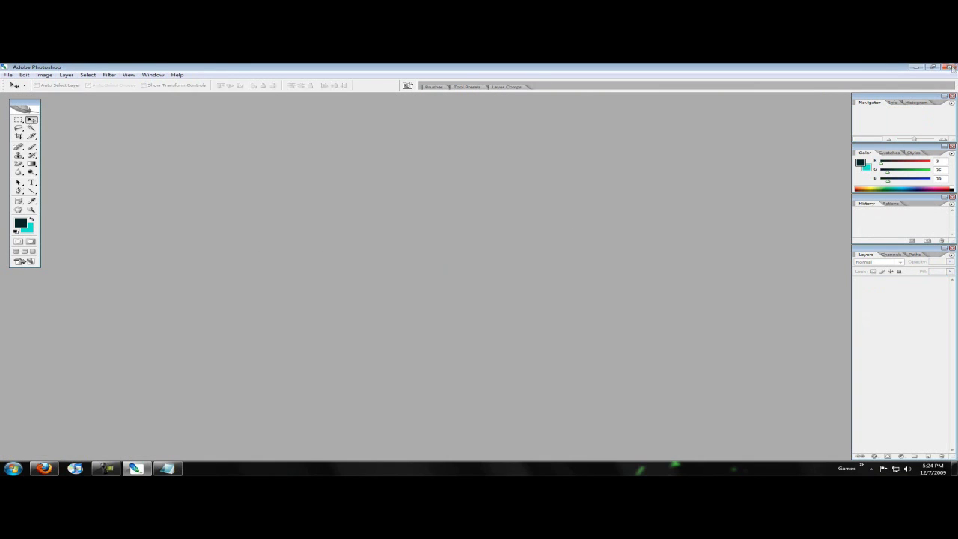
left_click(950, 68)
- Switch to the Theme Sizes notes in Notepad and highlight the Wallpaper and Lock Background size lines
left_click(135, 468)
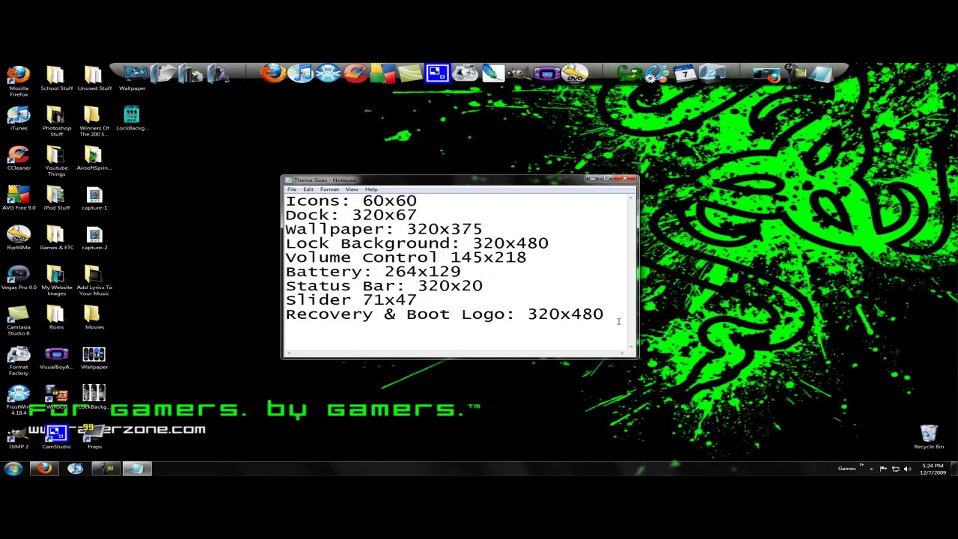
left_click_drag(603, 314, 286, 271)
left_click_drag(549, 243, 242, 234)
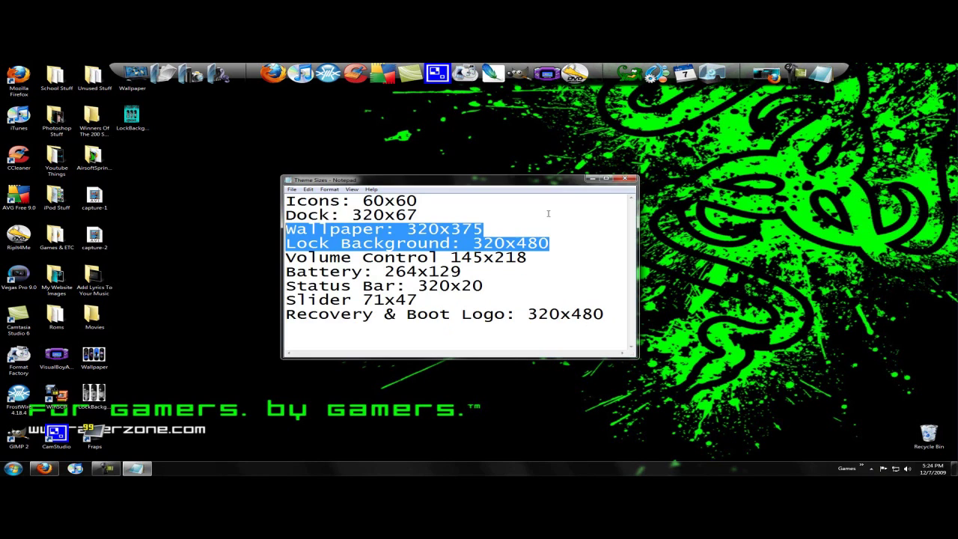
- Put the size notes away and switch to Firefox to view the iPodTechHelp website and its Twitter page
left_click(591, 179)
left_click(41, 468)
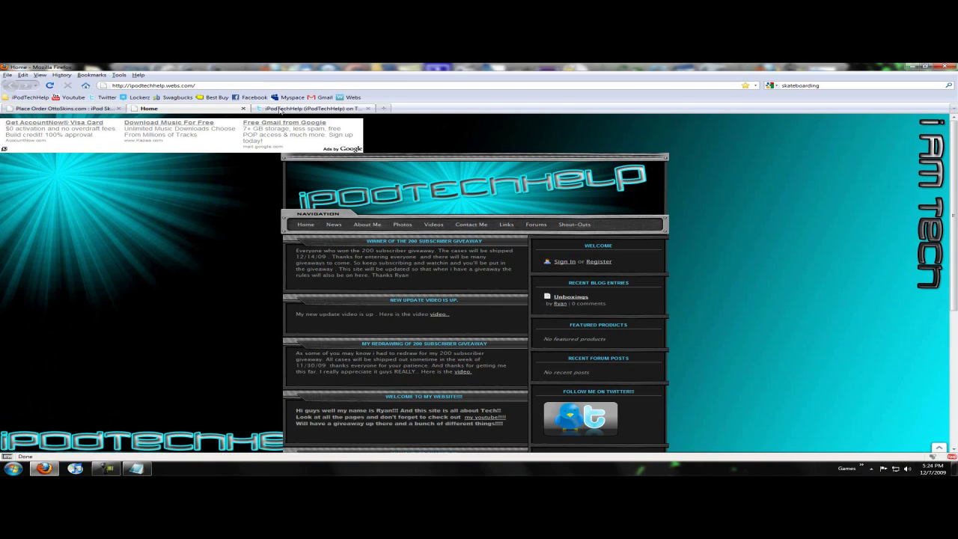
left_click(280, 110)
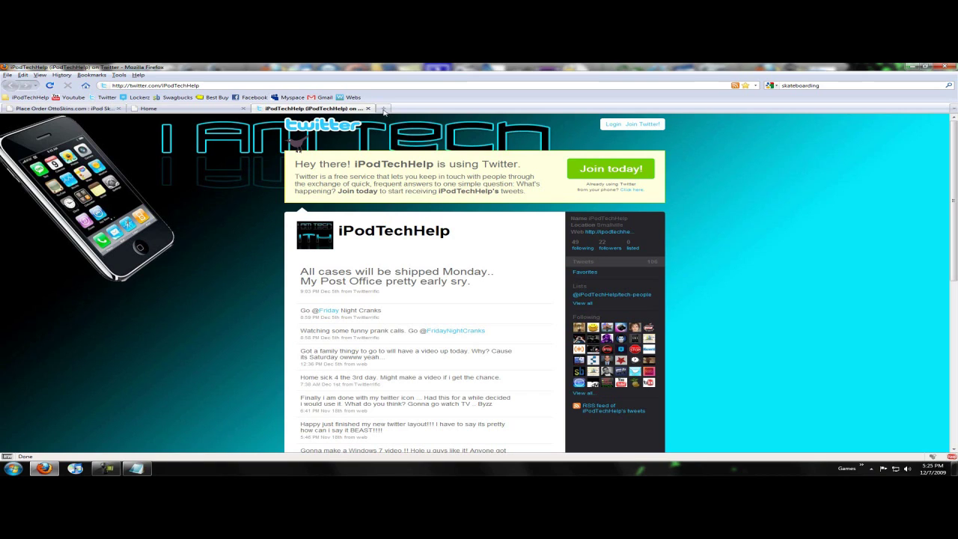
- Open YouTube in a new browser tab and search for "toptouch5"
left_click(383, 108)
left_click(50, 98)
left_click(67, 98)
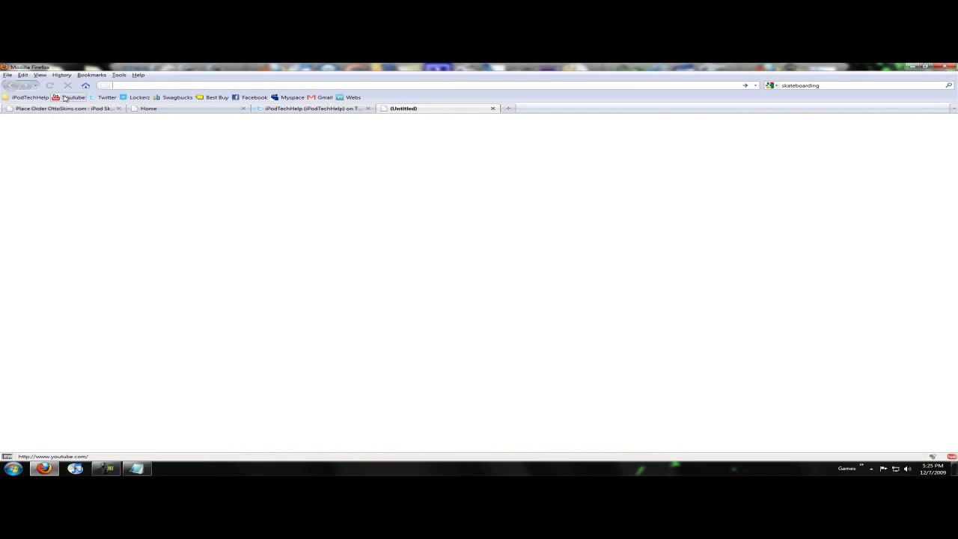
left_click(66, 99)
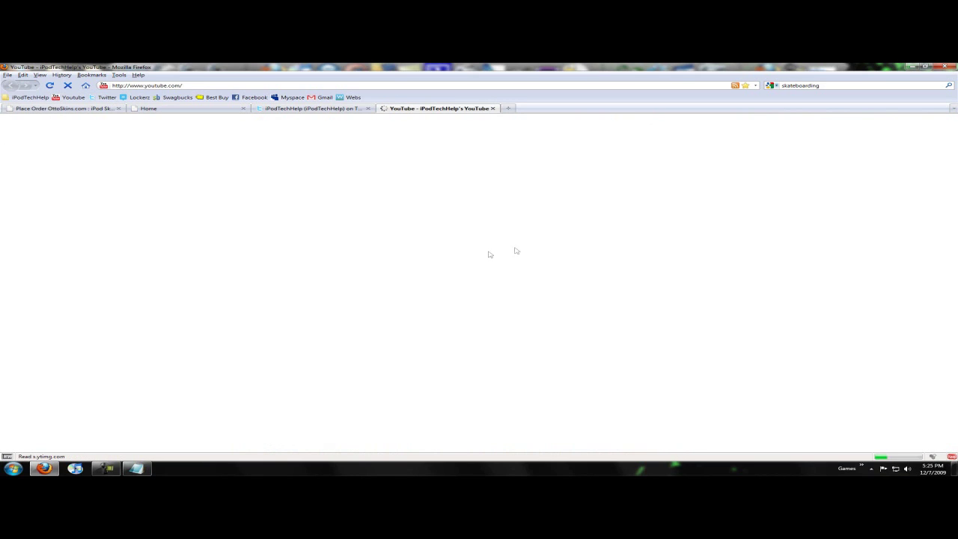
left_click(430, 125)
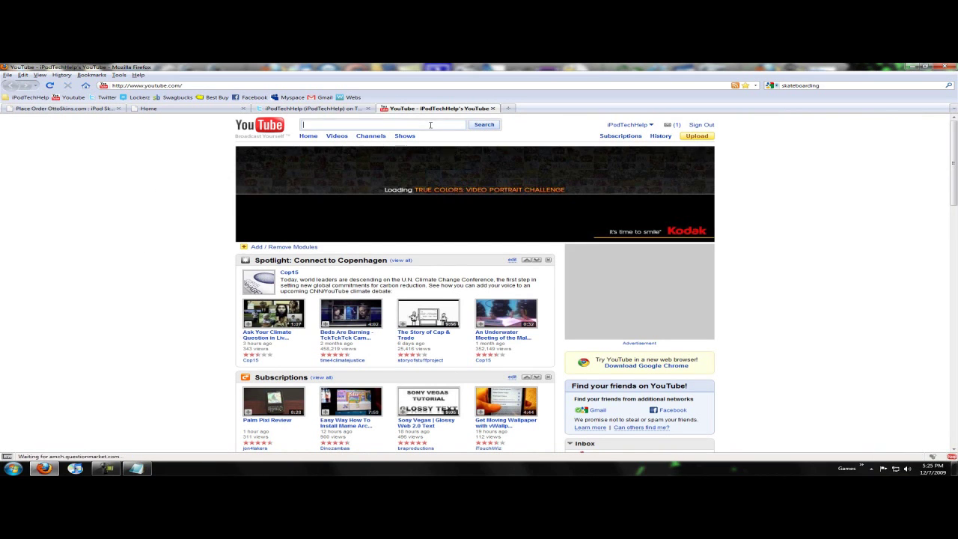
type("ipodtouch")
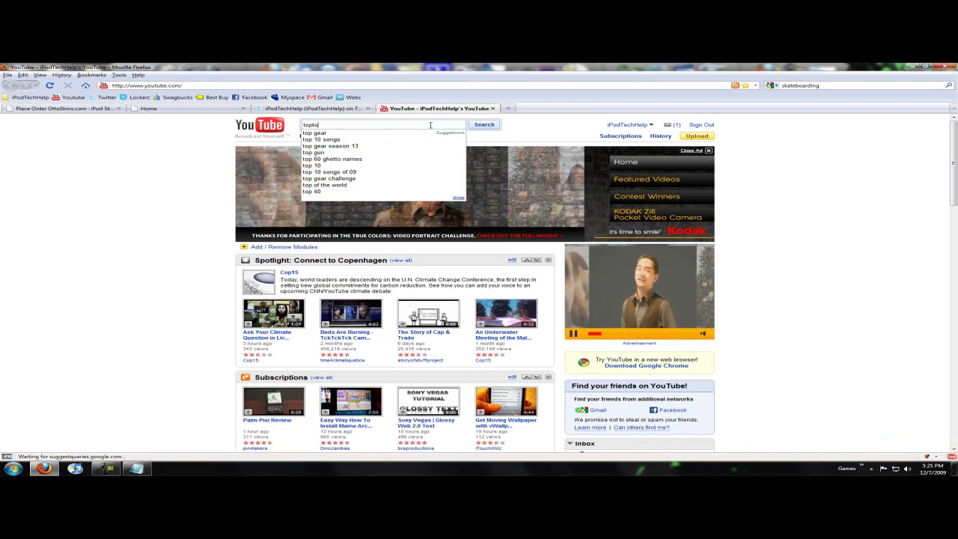
type("5")
key("Return")
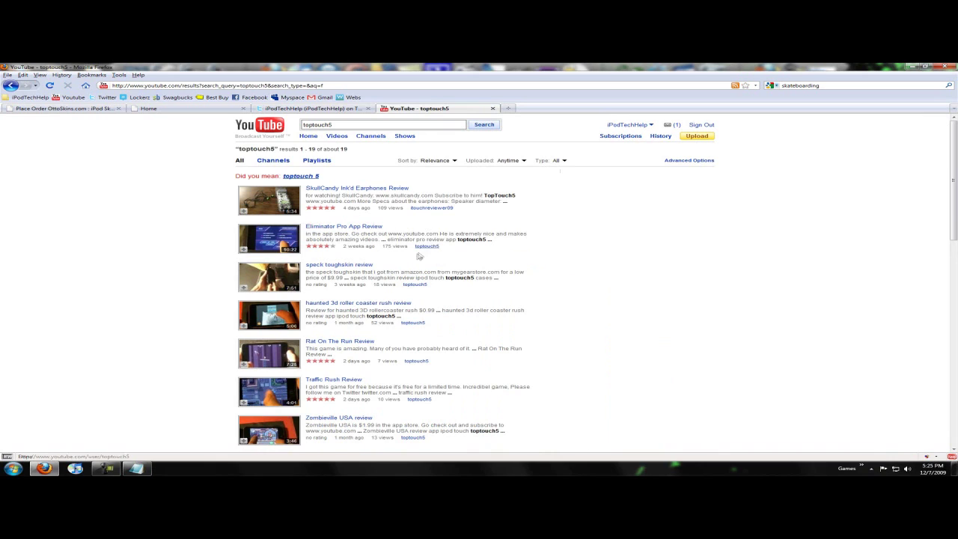
- Open the toptouch5 channel from the search results and look over its videos, profile and subscribers
left_click(425, 248)
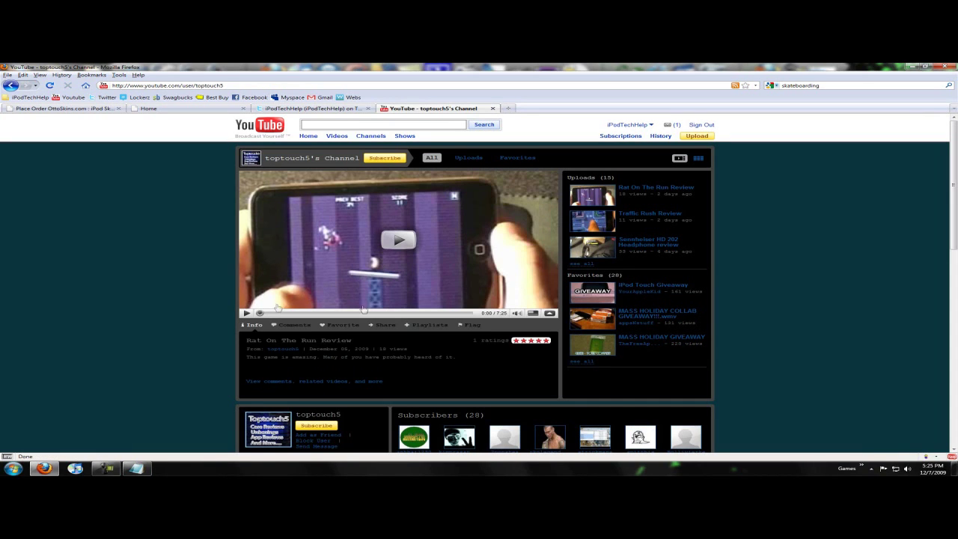
scroll(789, 330, "down", 4)
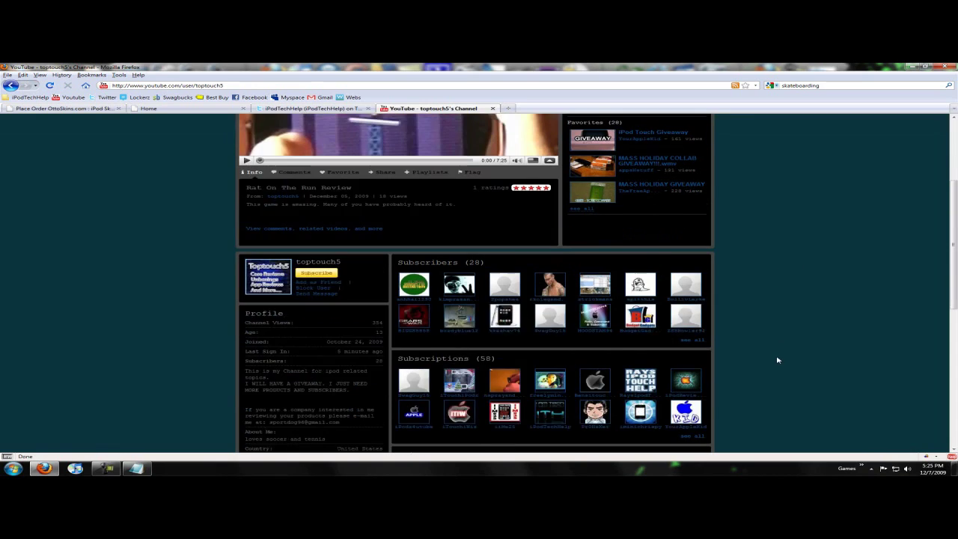
scroll(776, 359, "up", 4)
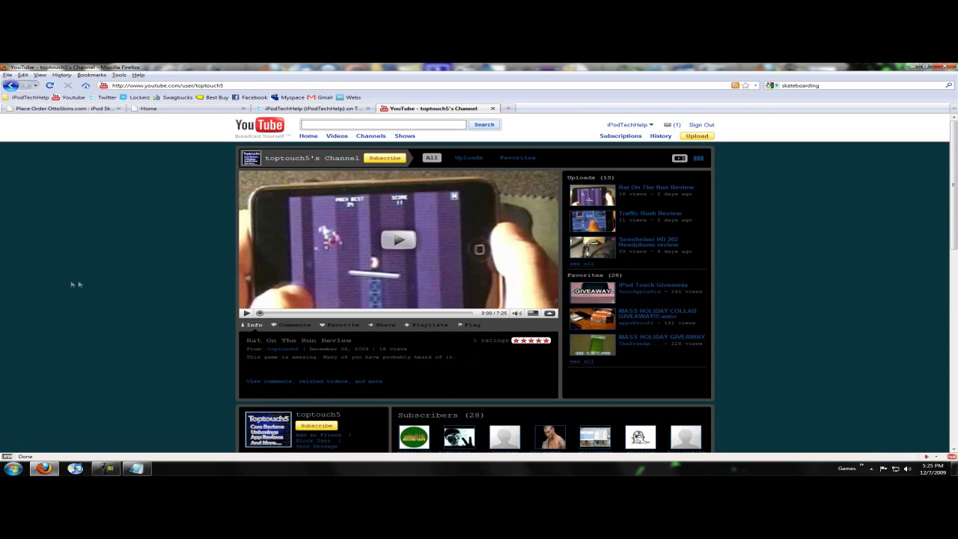
scroll(98, 279, "down", 4)
scroll(767, 253, "up", 3)
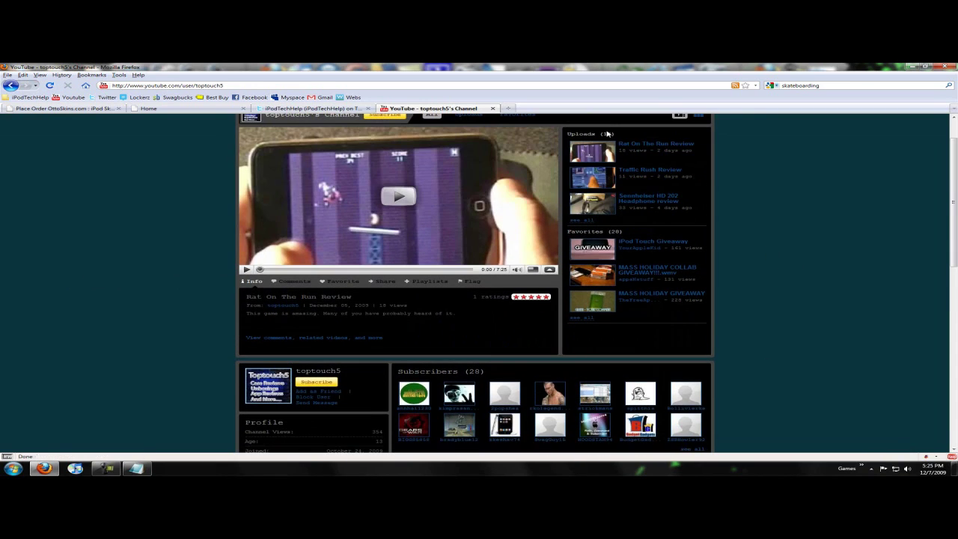
- List all uploads of the toptouch5 channel and look through the videos
left_click(606, 134)
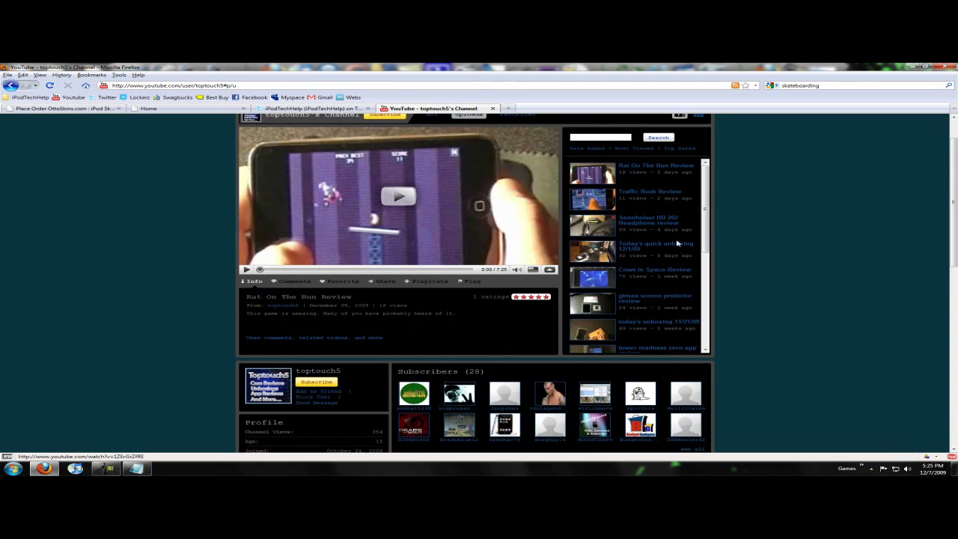
left_click_drag(706, 227, 703, 335)
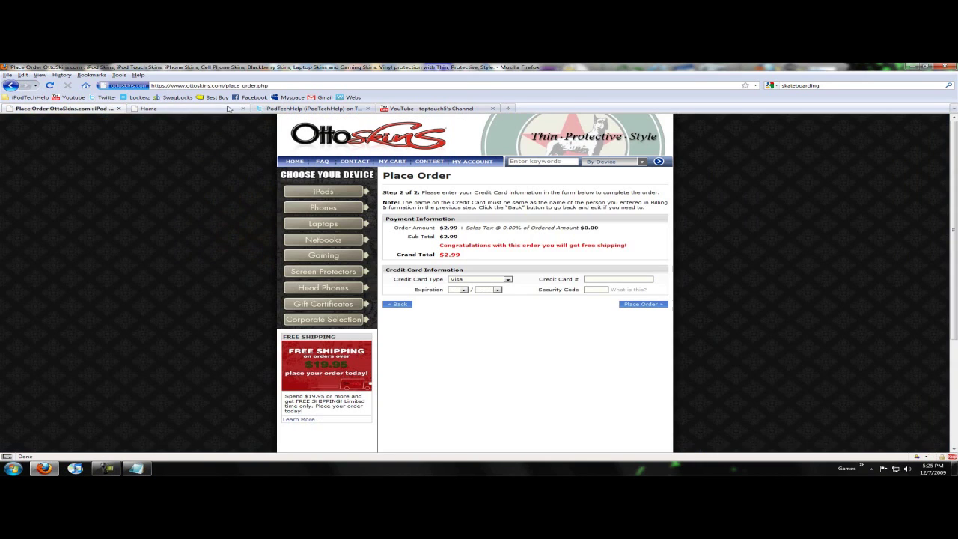
left_click(444, 109)
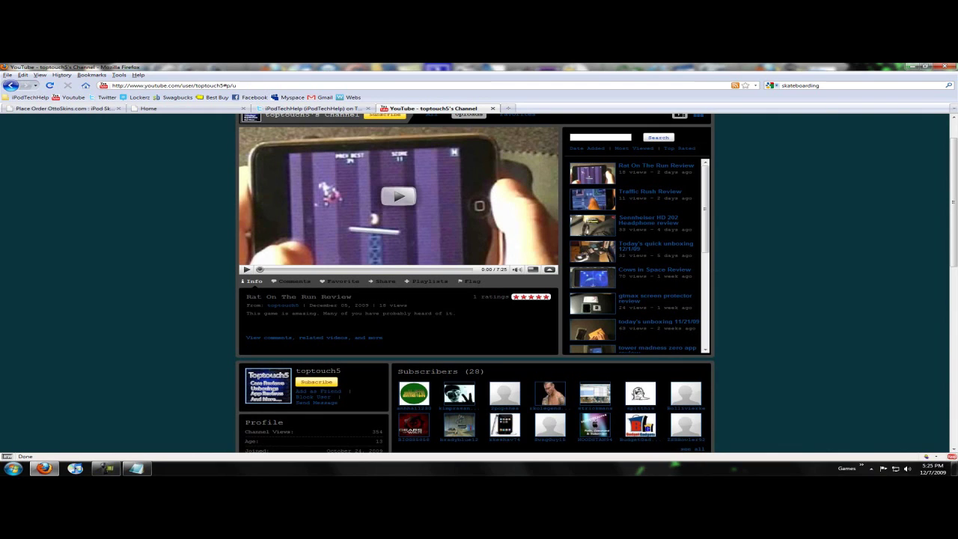
key("F10")
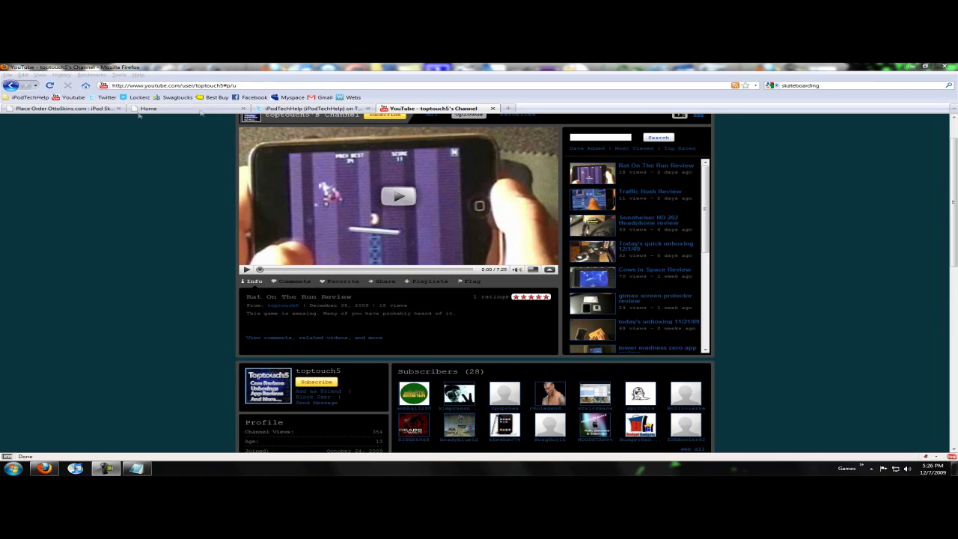
- View the iPodTechHelp website and its Twitter page again, ending back on the toptouch5 YouTube channel
left_click(182, 110)
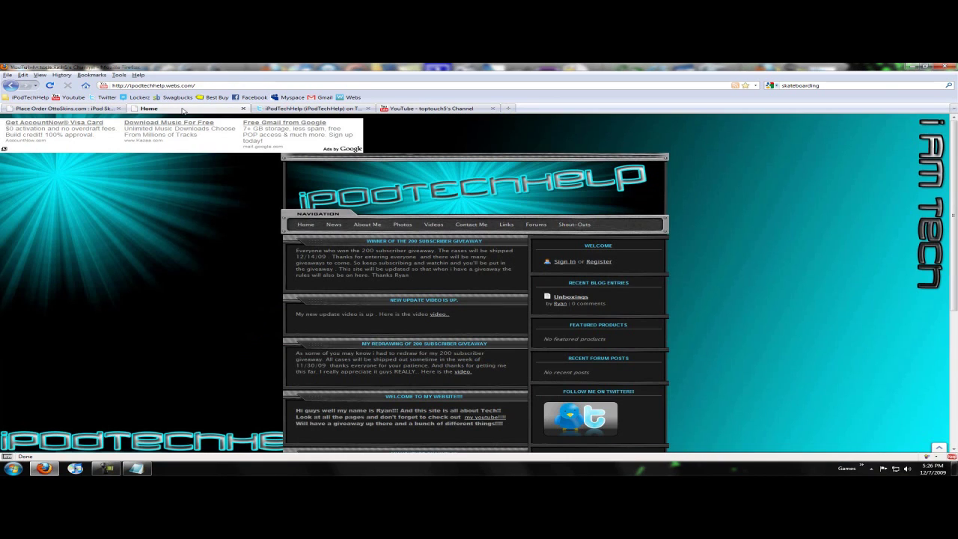
left_click(292, 109)
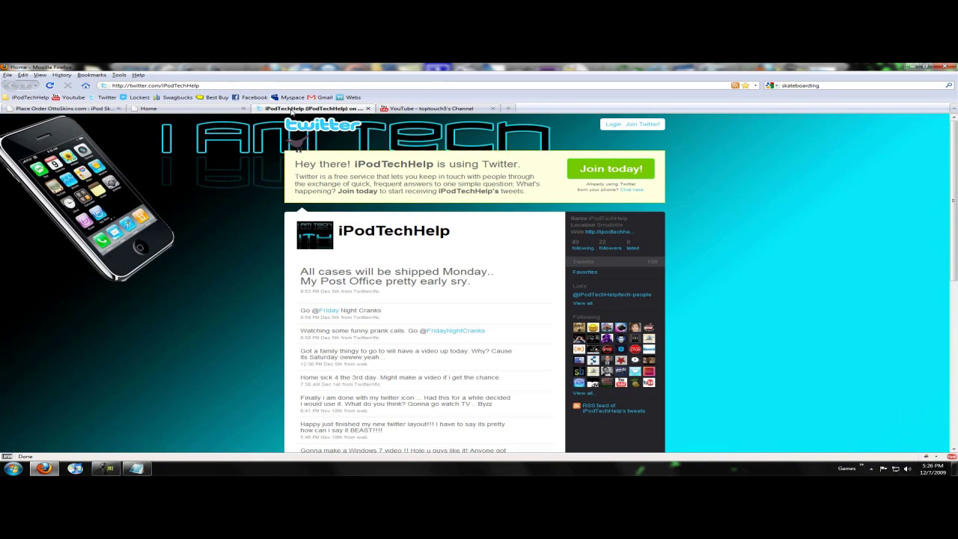
left_click(429, 109)
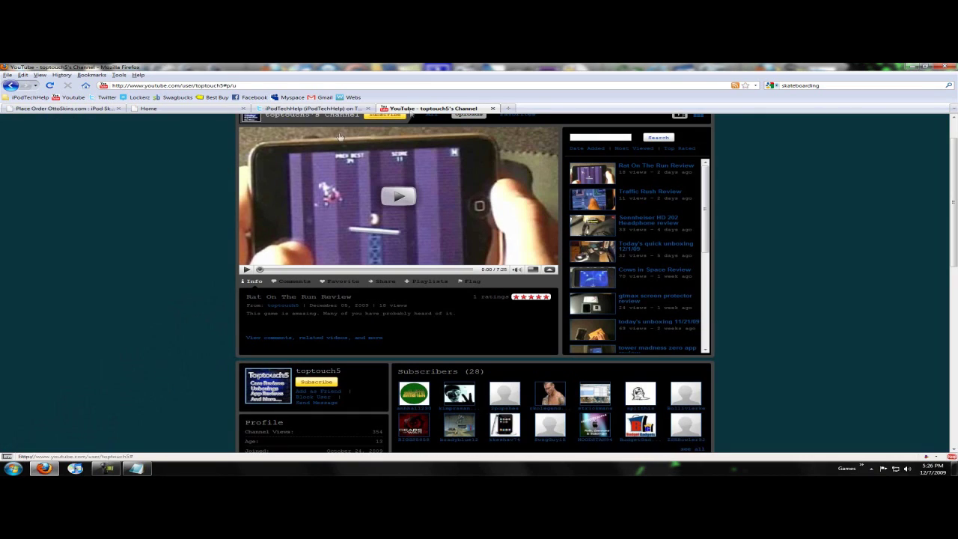
scroll(114, 247, "up", 1)
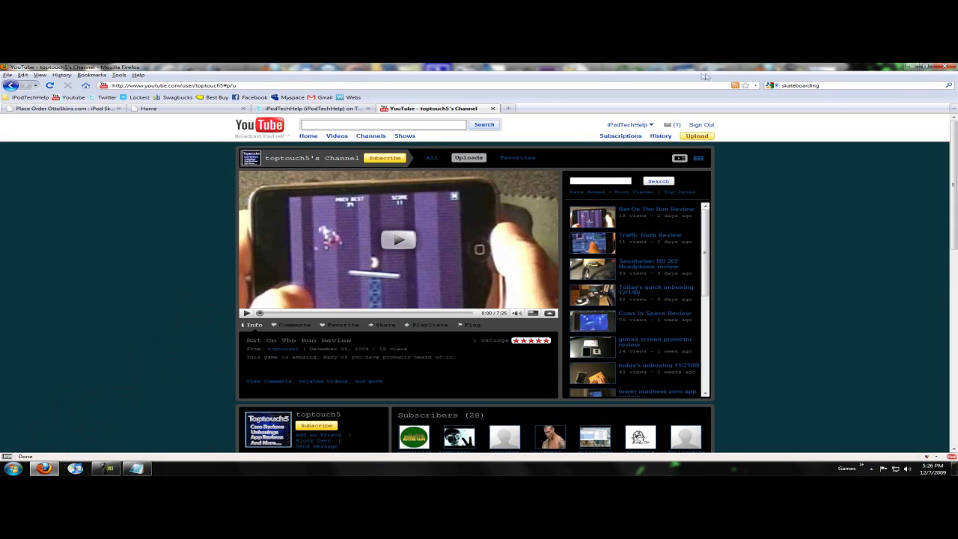
- Minimize Firefox and move the new Wallpaper and LockBackground image files to an empty area of the desktop
left_click(911, 66)
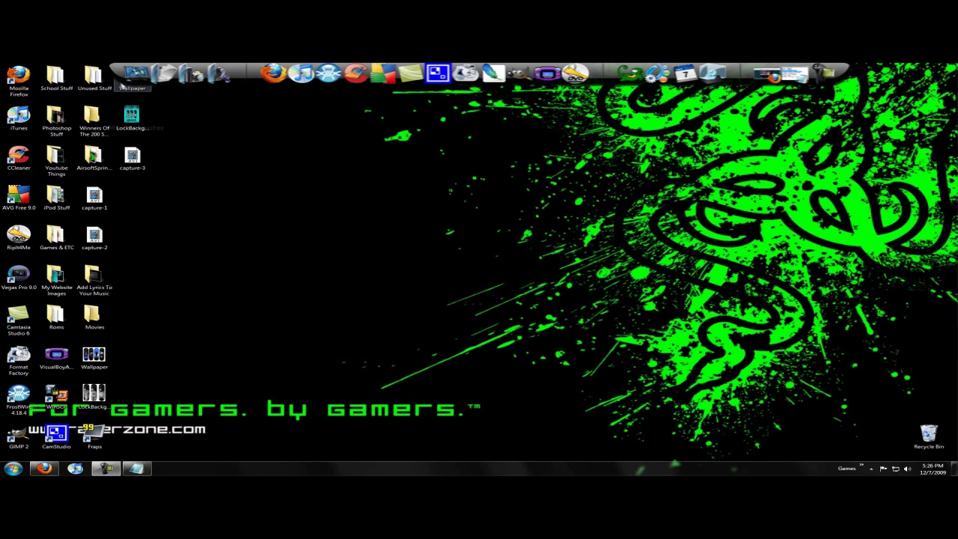
left_click_drag(135, 99, 473, 234)
left_click_drag(132, 118, 516, 238)
- Create a desktop folder named "Skateboard Theme" and move the new Wallpaper and LockBackground images into it
left_click(340, 283)
right_click(340, 283)
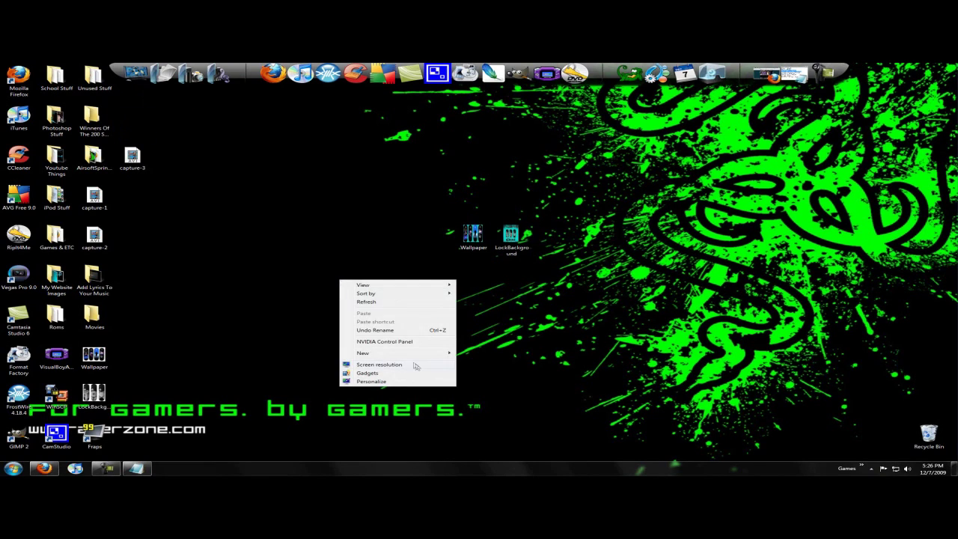
mouse_move(417, 366)
left_click(471, 357)
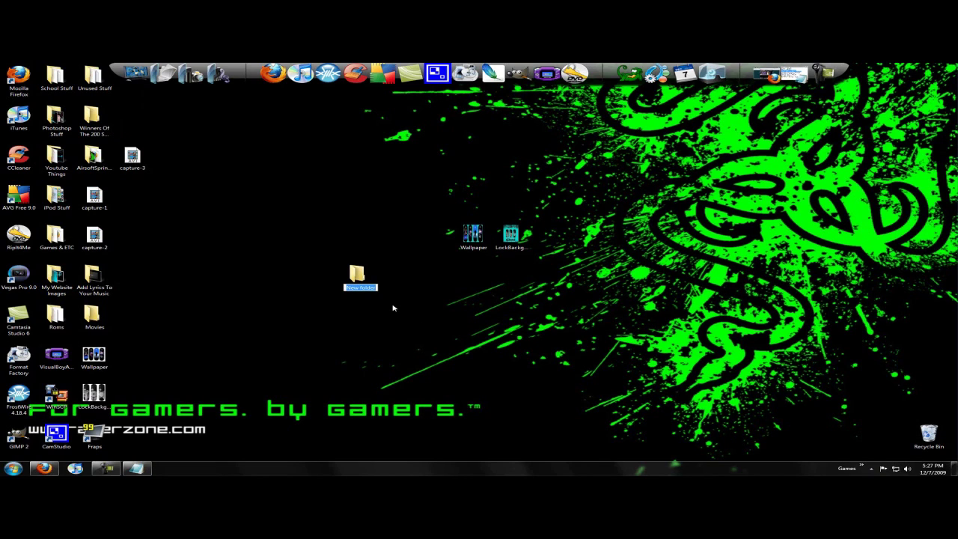
type("Skateb")
type("oarder")
key("BackSpace")
key("BackSpace")
type("Them")
key("Return")
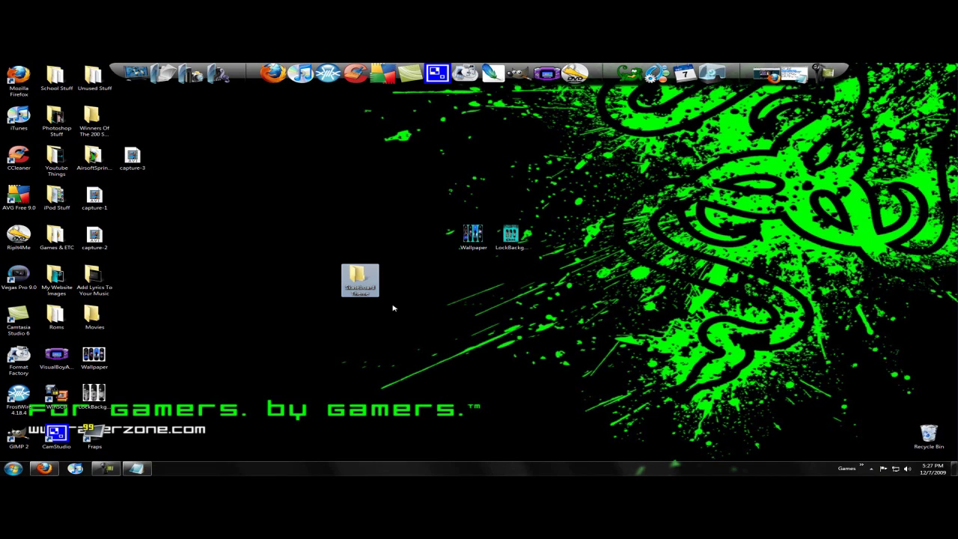
left_click_drag(472, 236, 137, 126)
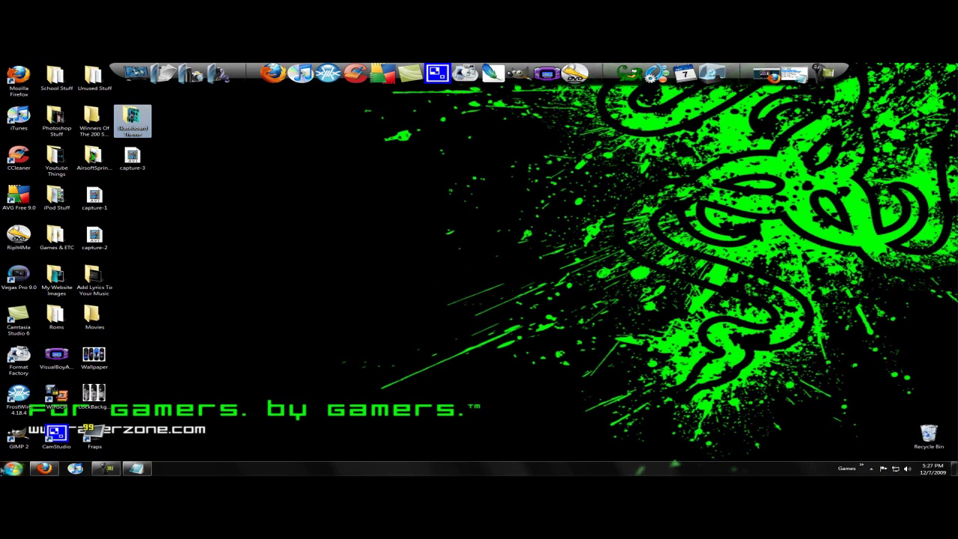
- Switch to the Theme Sizes notes in Notepad and highlight the Icons and Dock size lines before putting the notes away
left_click(136, 467)
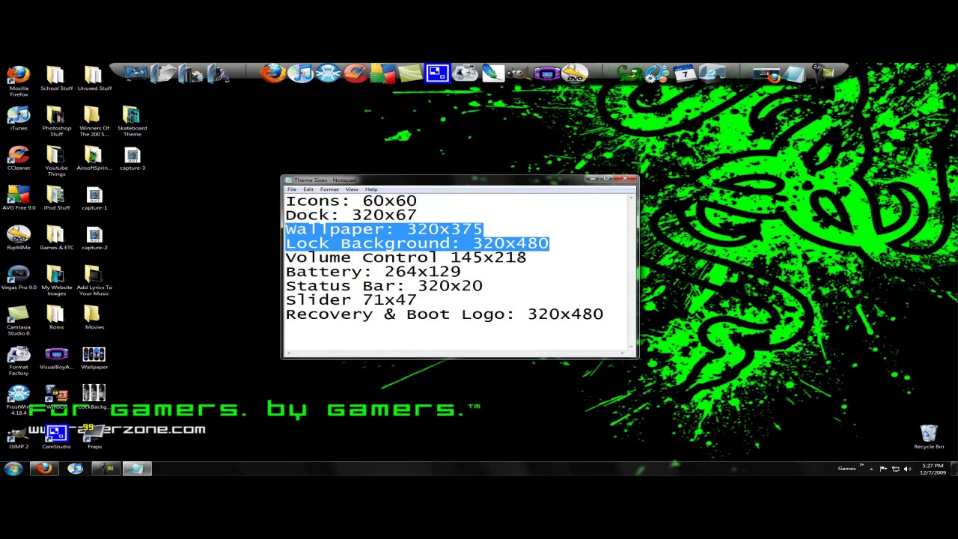
left_click(516, 257)
key("ctrl+shift+Home")
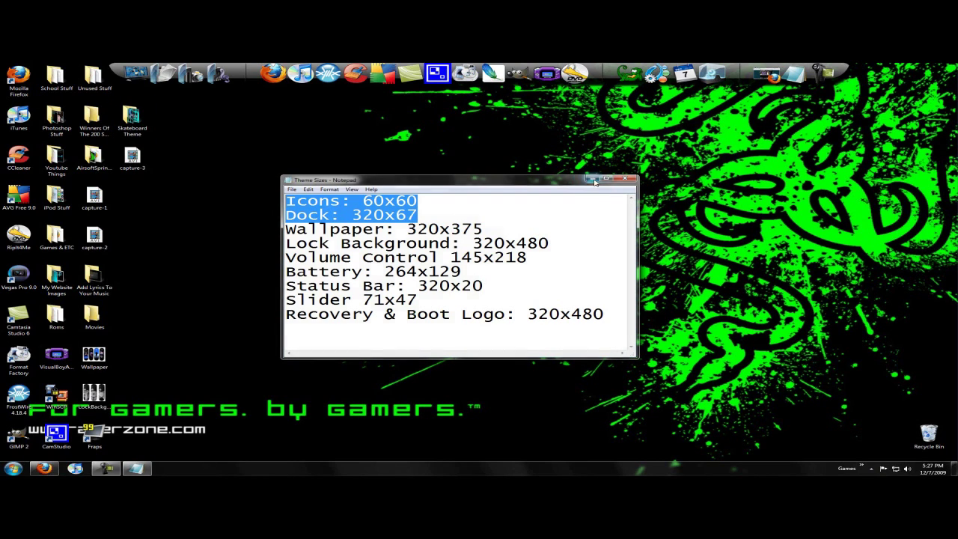
left_click(591, 185)
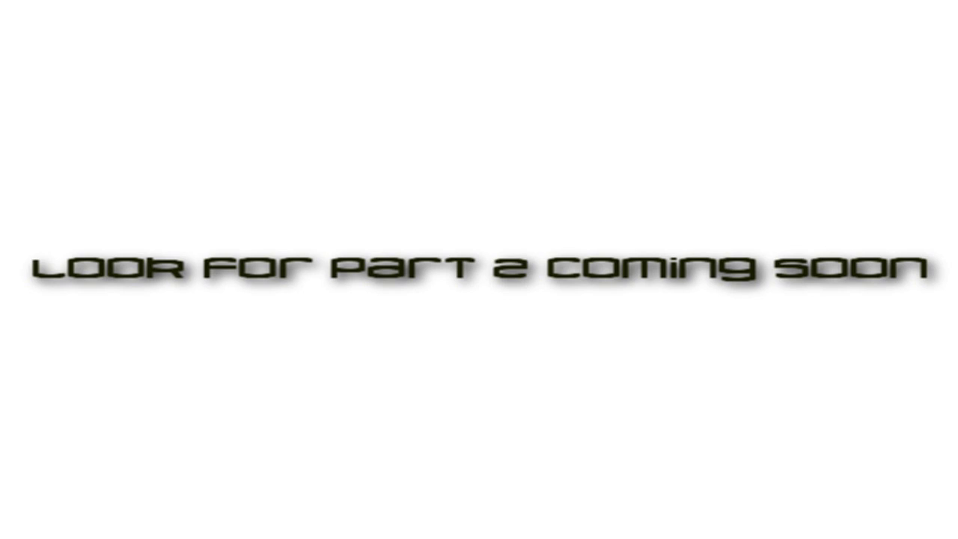